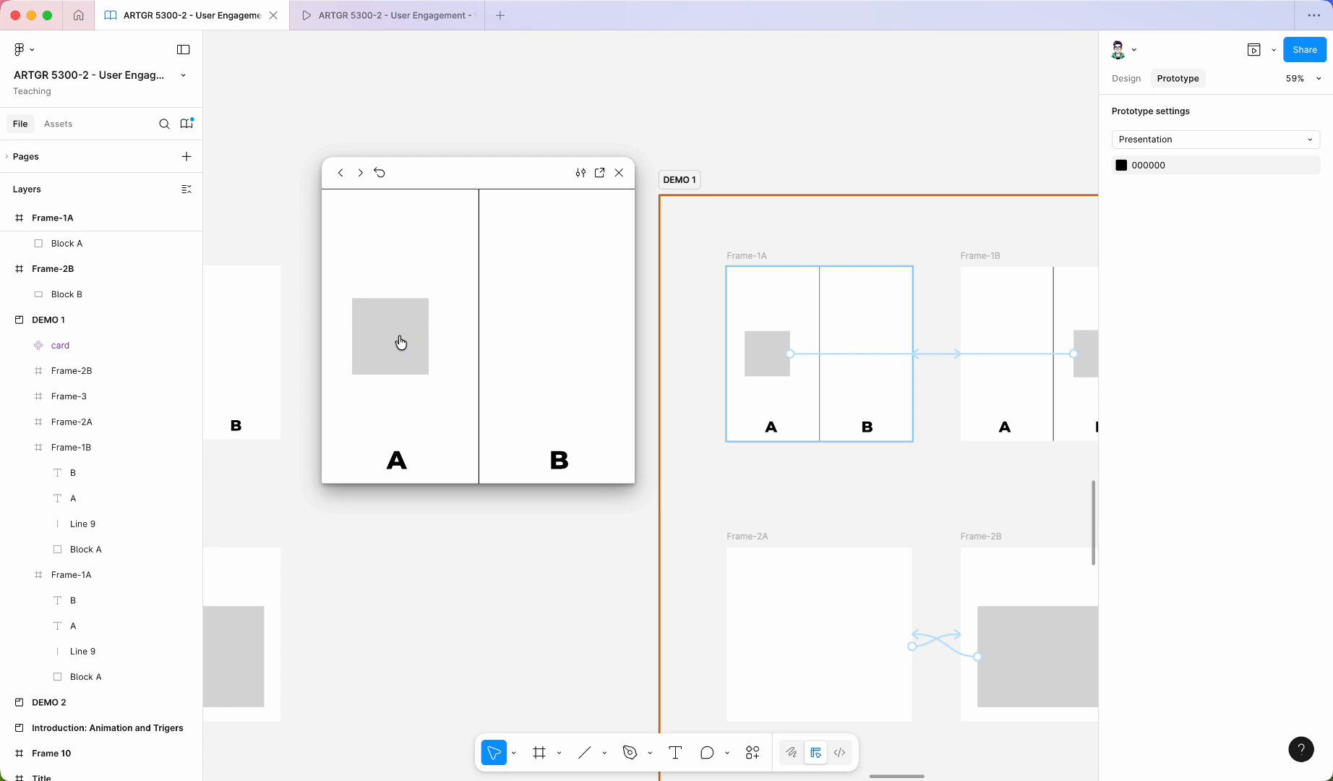
Play the DEMO 1 prototype preview by moving the block back and forth between A and B, and close it
left_click(398, 334)
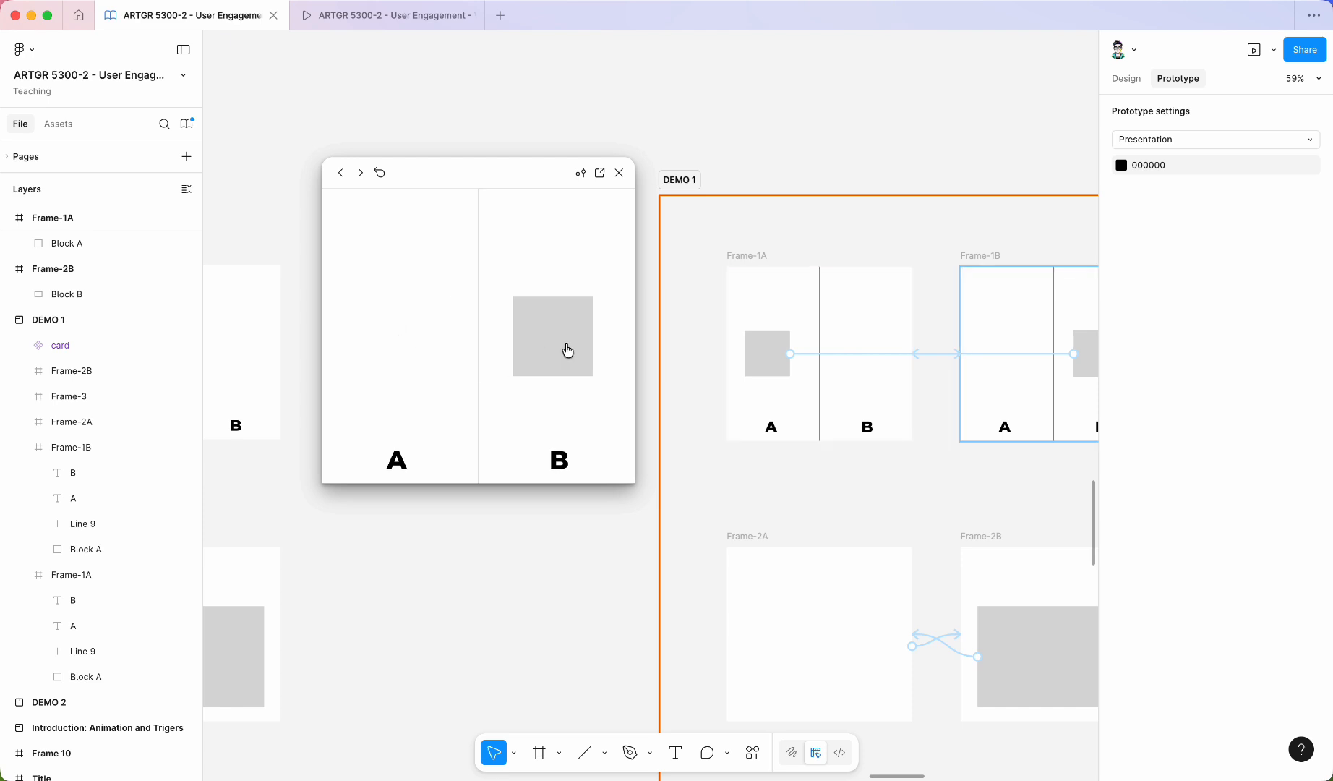
left_click(566, 342)
left_click(370, 336)
left_click(555, 347)
left_click(371, 323)
left_click(620, 173)
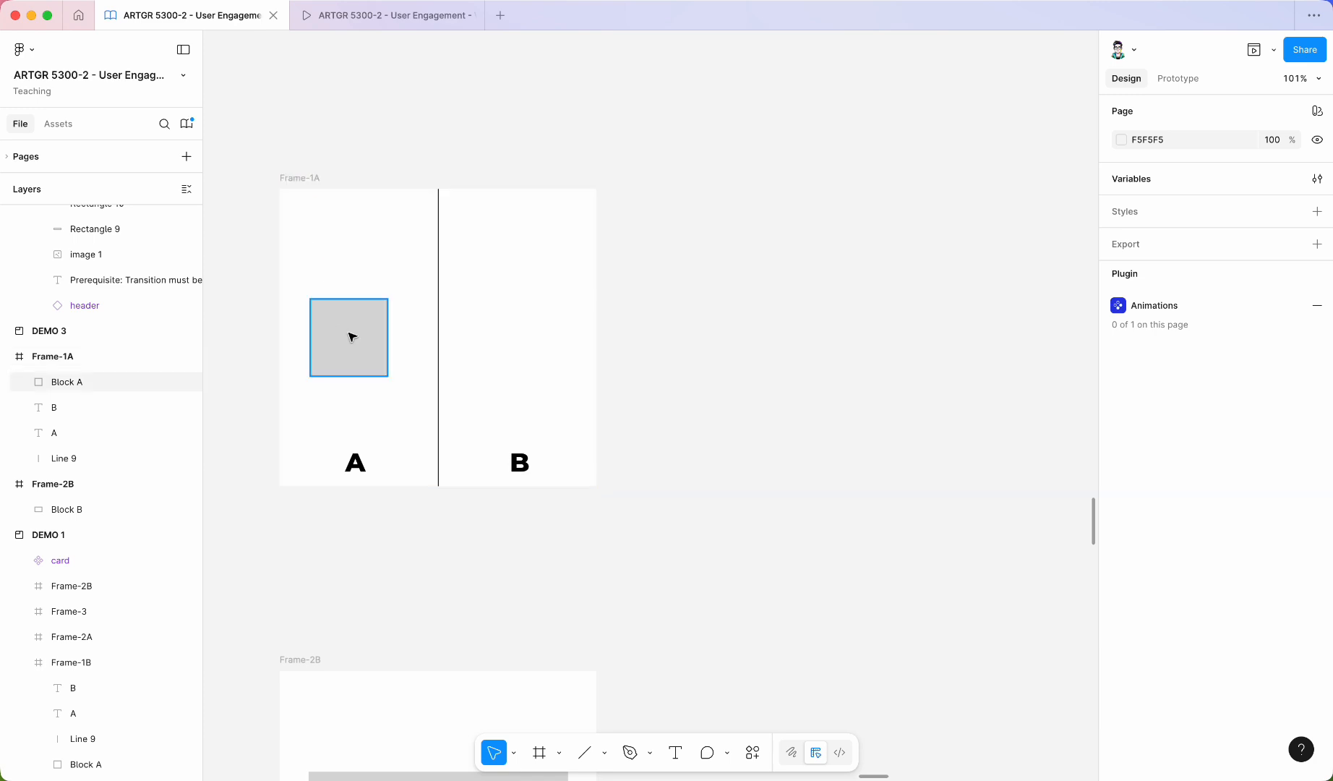
Duplicate the standalone Frame-1A and place the copy to its right, level with the original
left_click(310, 191)
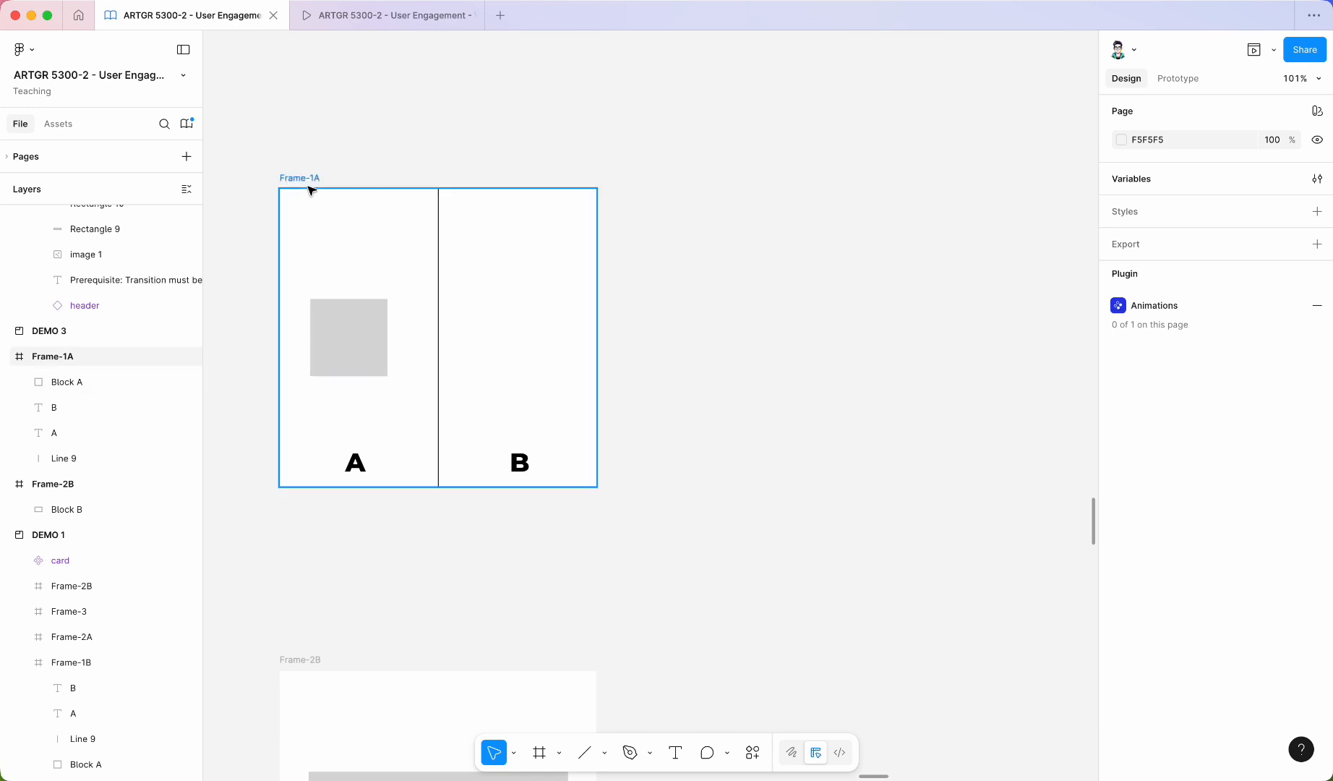
left_click(368, 335)
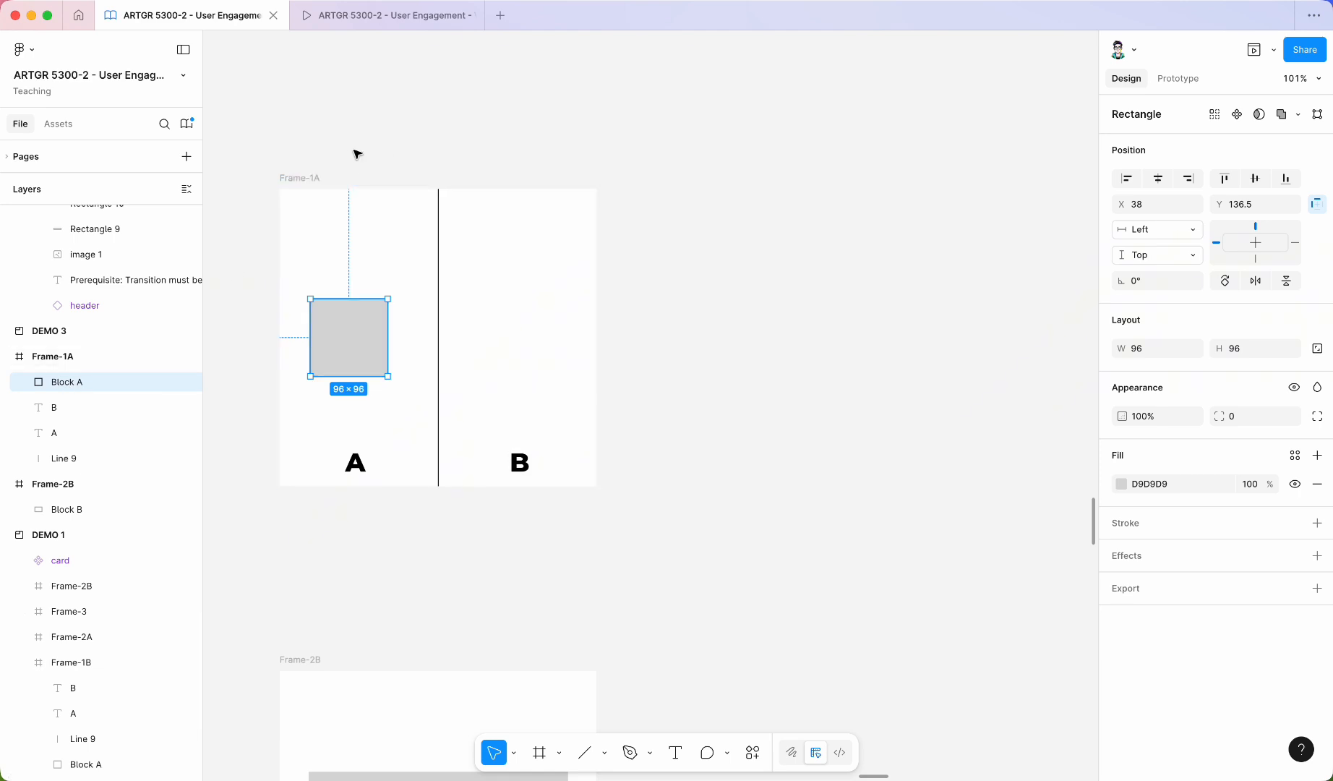
left_click(291, 177)
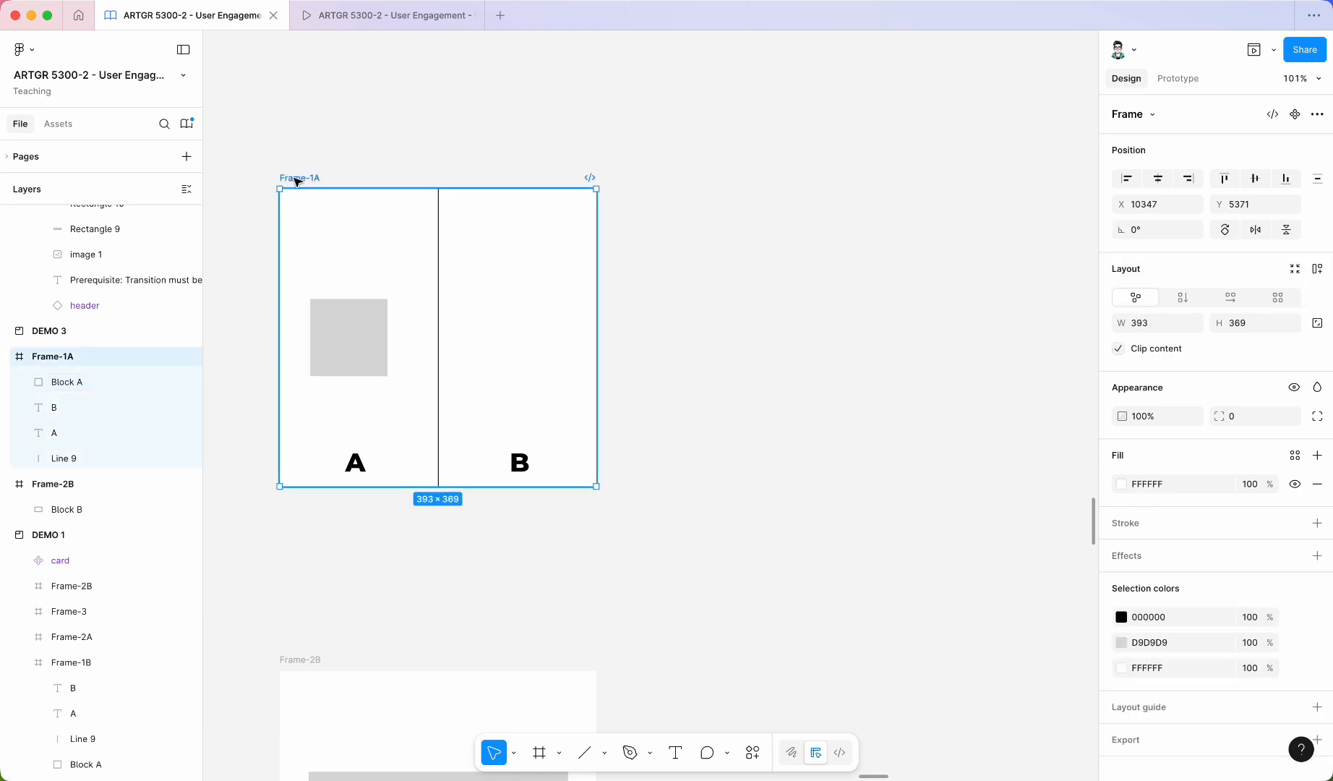
left_click_drag(297, 181, 678, 187, "alt+shift")
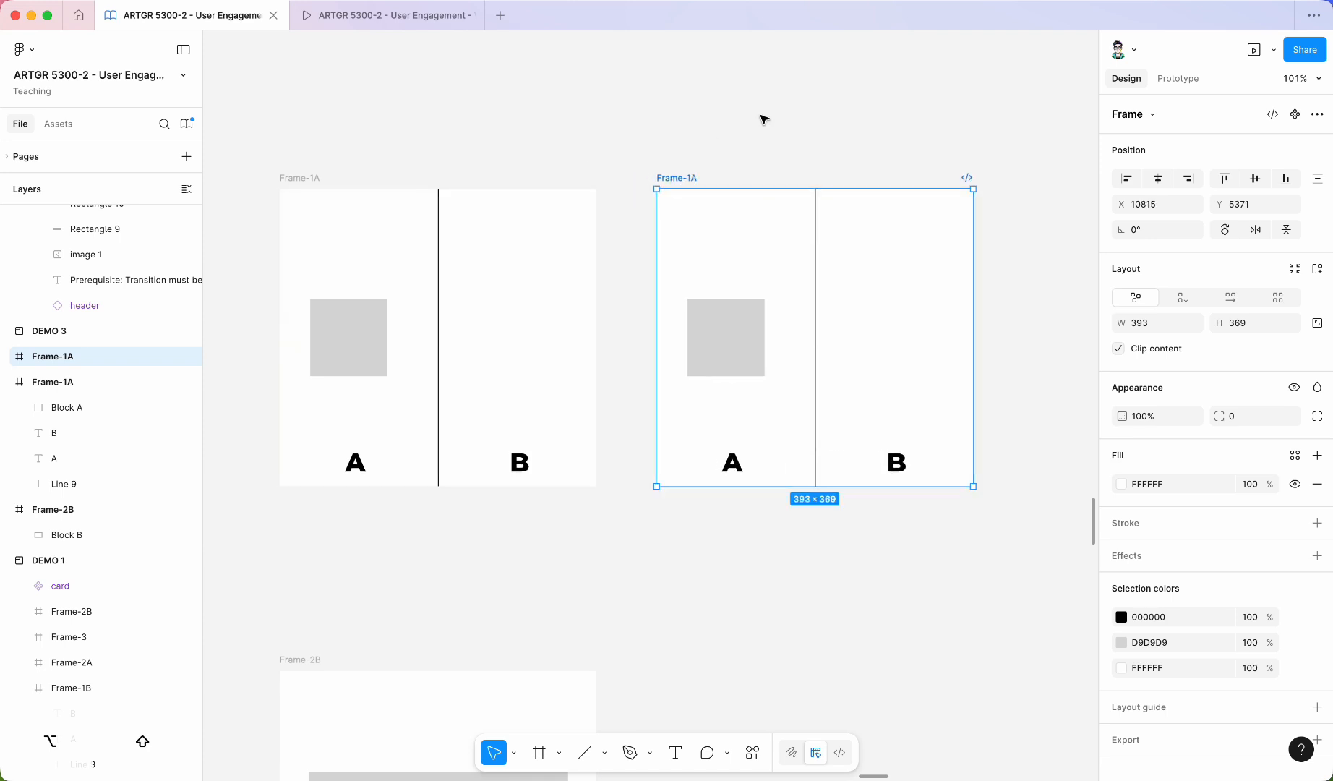
Move Block A in the copied frame into the B half, at about X 263, Y 130
left_click(339, 307)
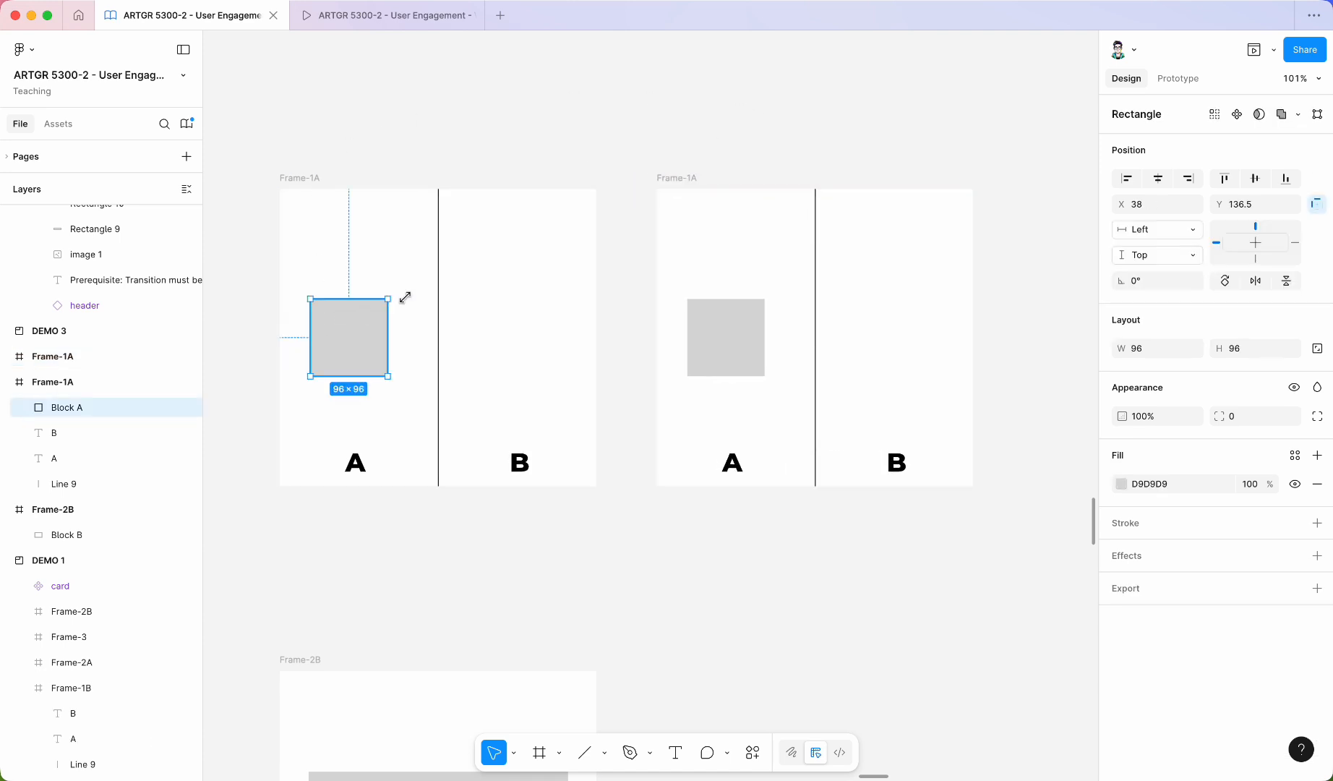
left_click(709, 333)
left_click(311, 337)
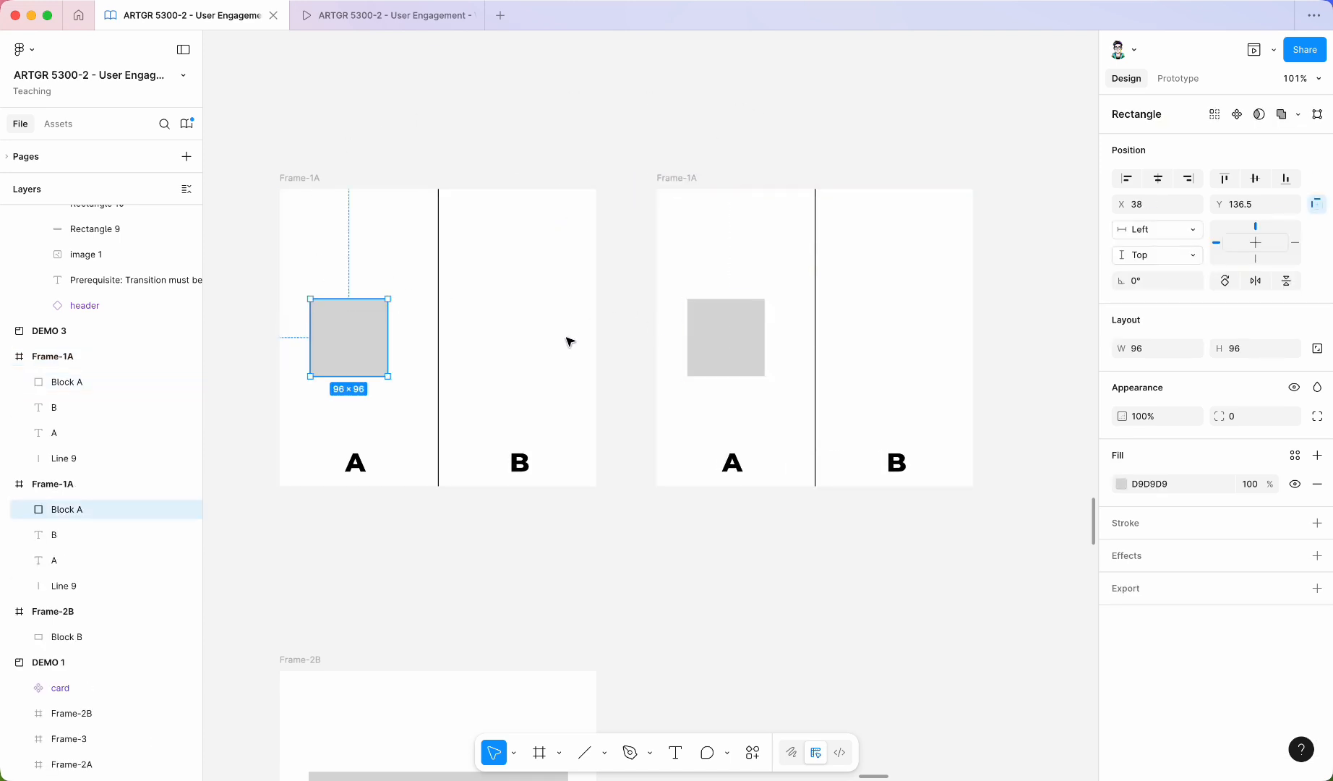
left_click(680, 181)
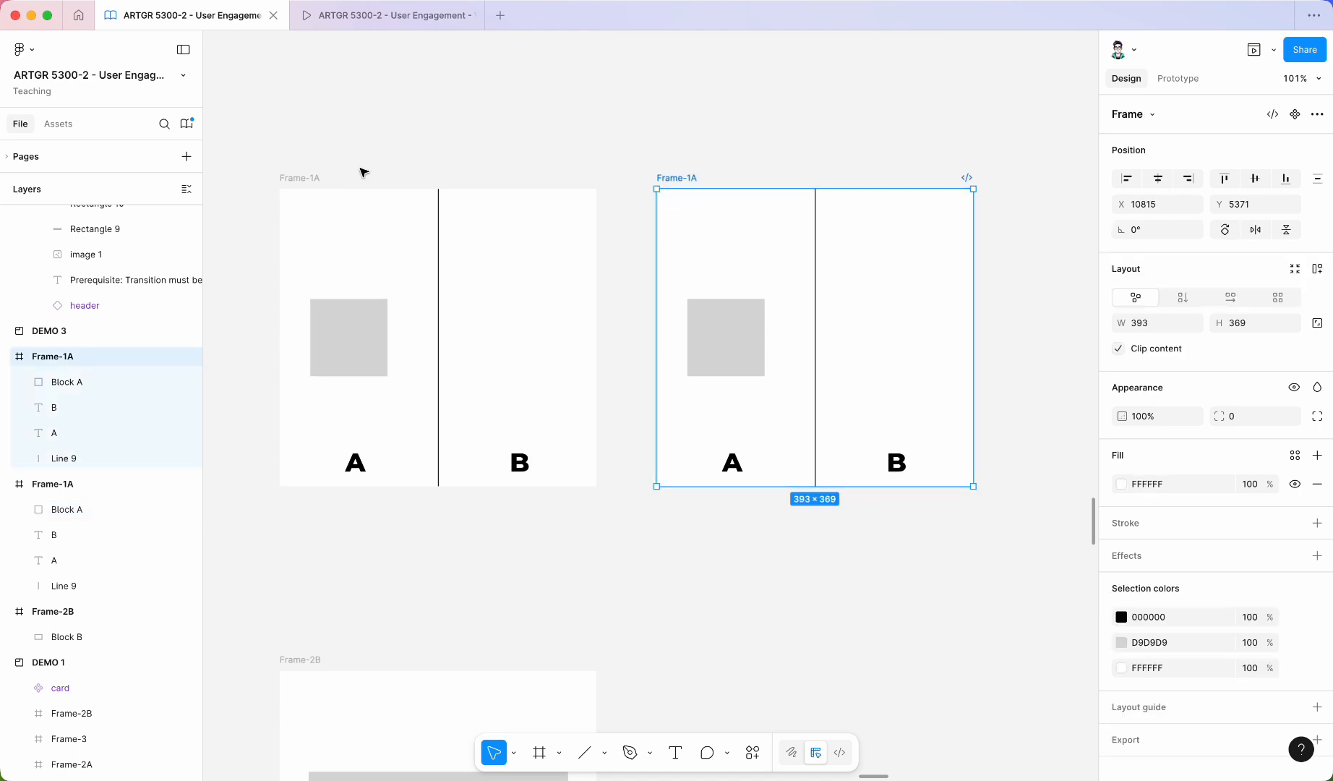
left_click(298, 177)
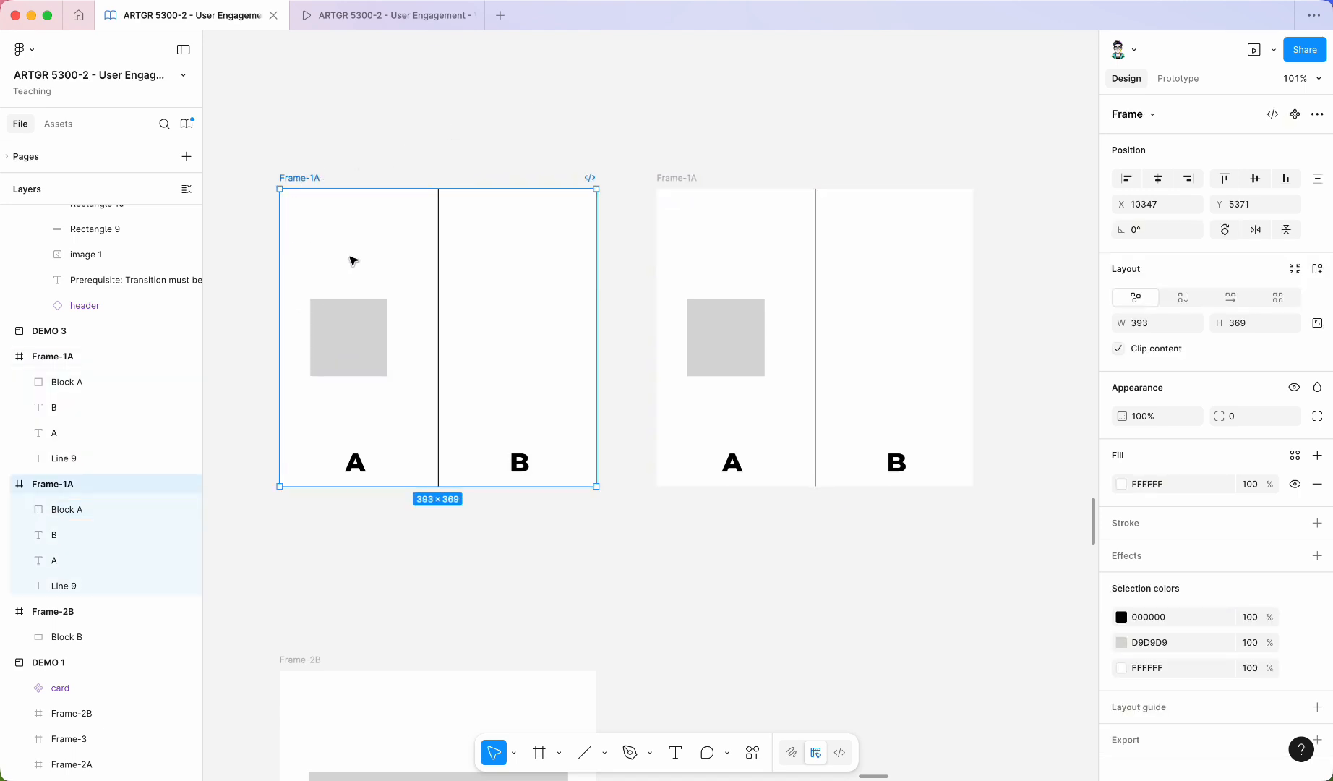
left_click(677, 178)
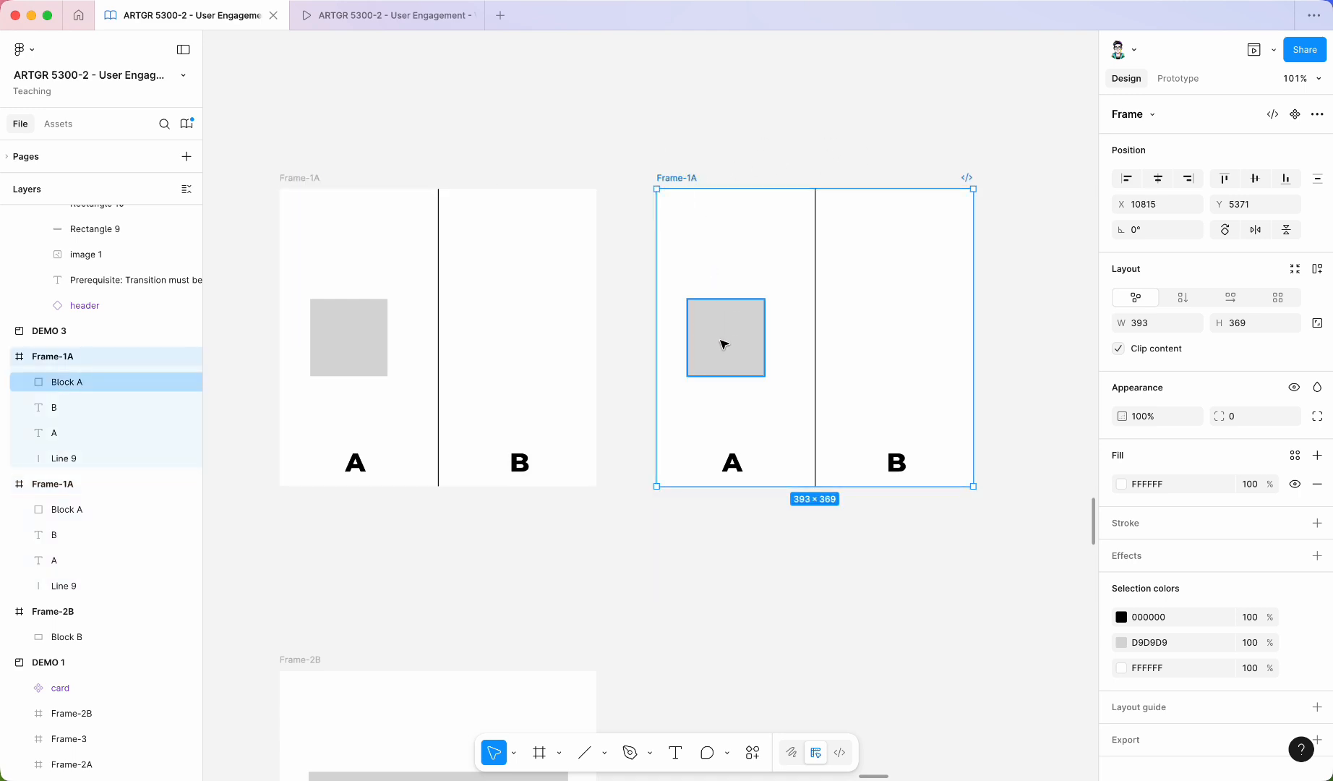
left_click_drag(722, 342, 895, 342)
key("super+z")
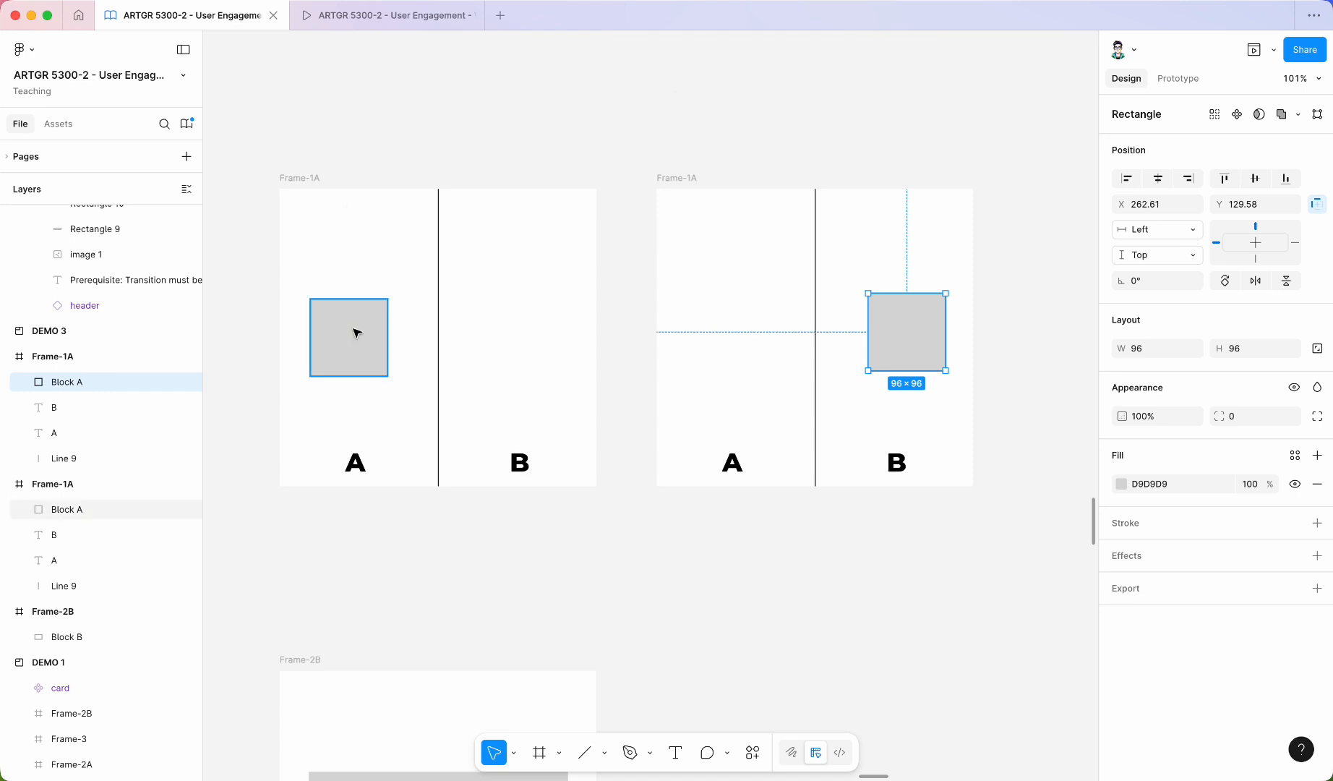
Add an on-click prototype connection from Block A in the original frame to the copied frame
left_click(1192, 83)
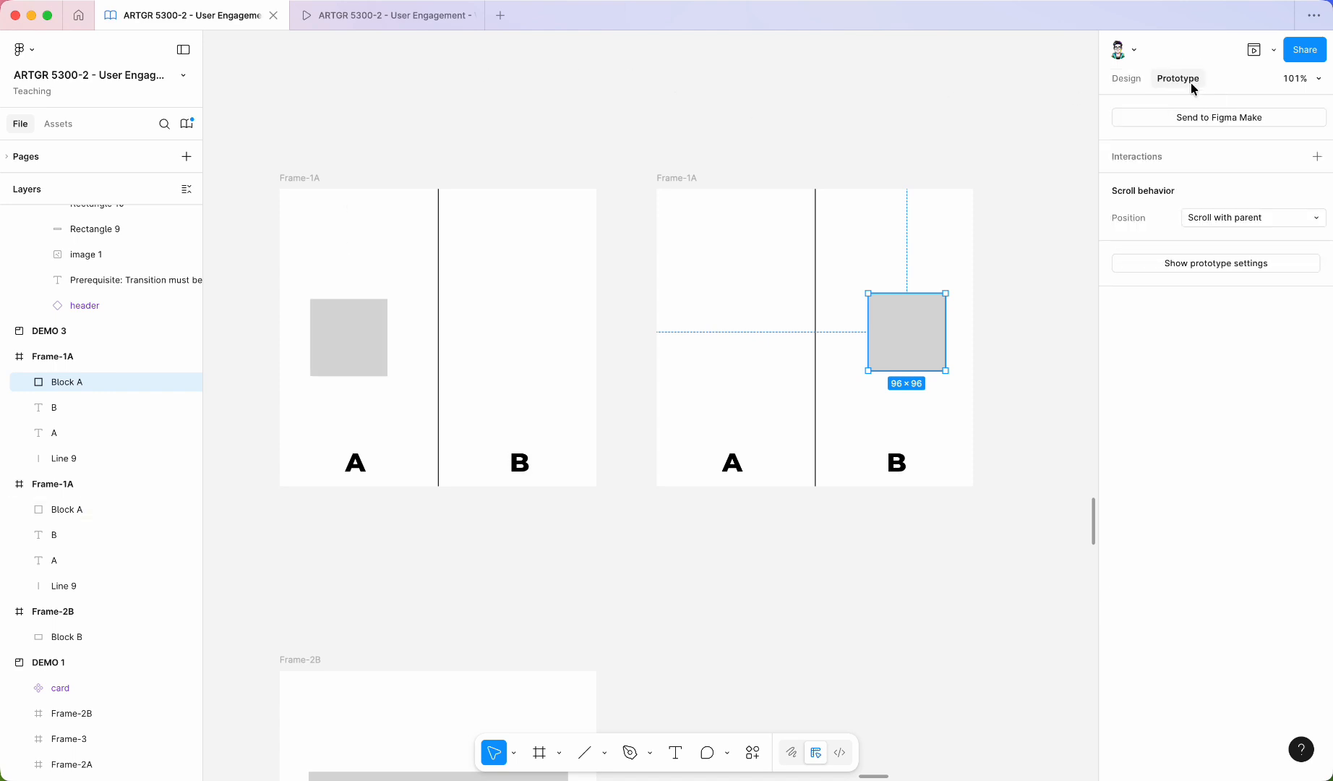
left_click(339, 335)
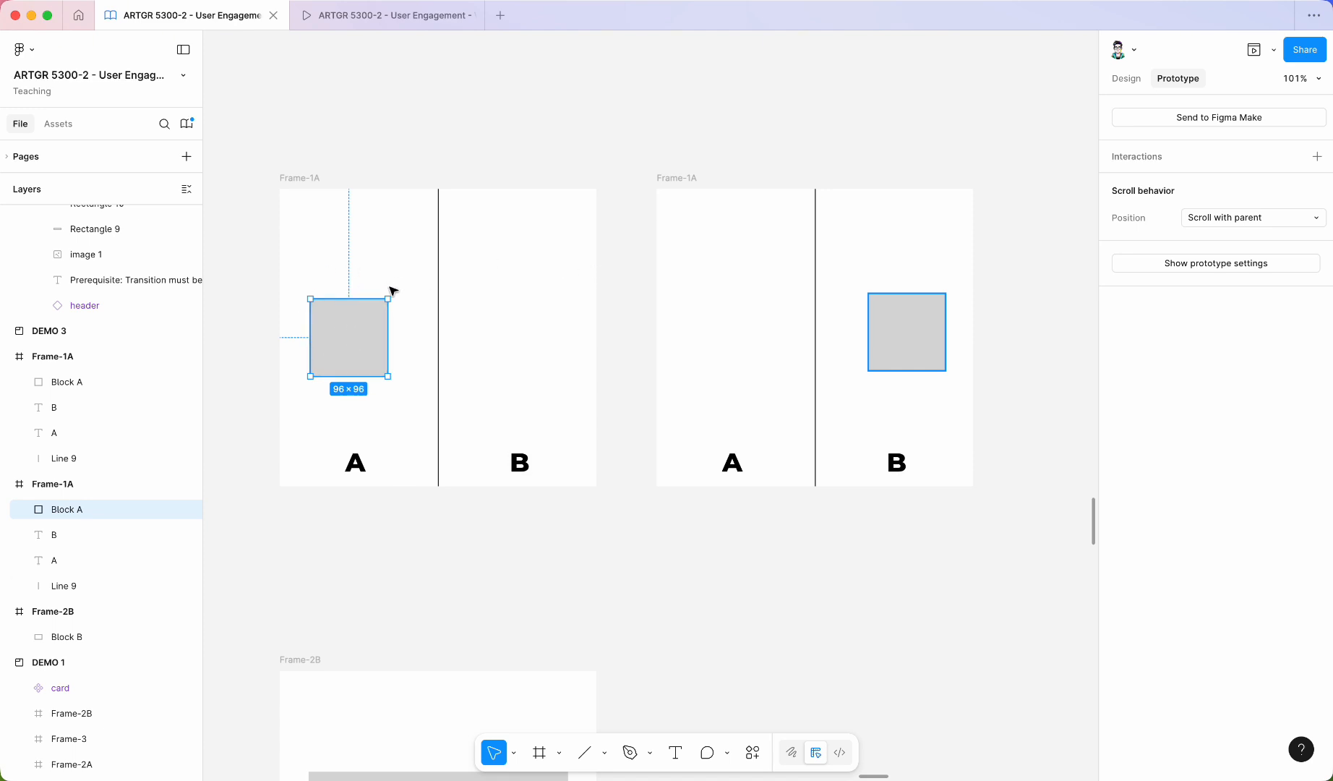
left_click(306, 184)
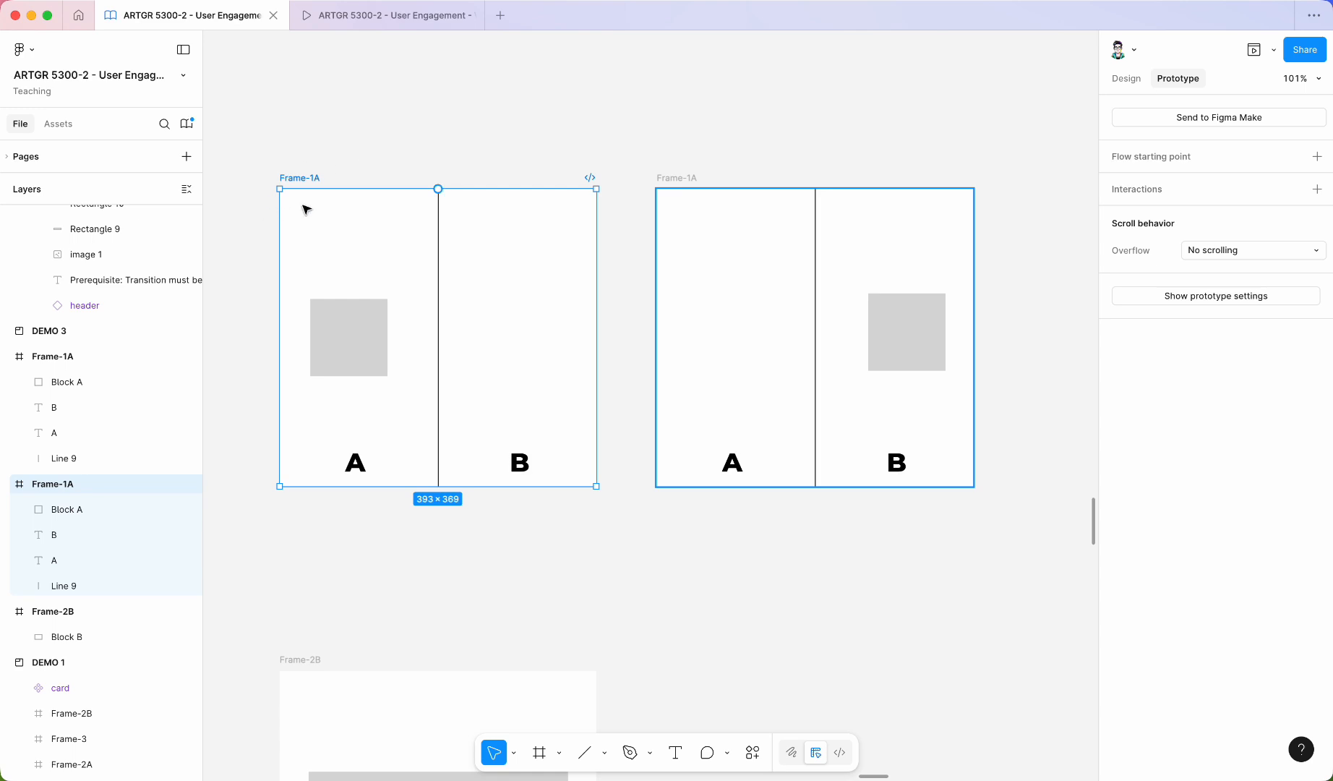
left_click(349, 336)
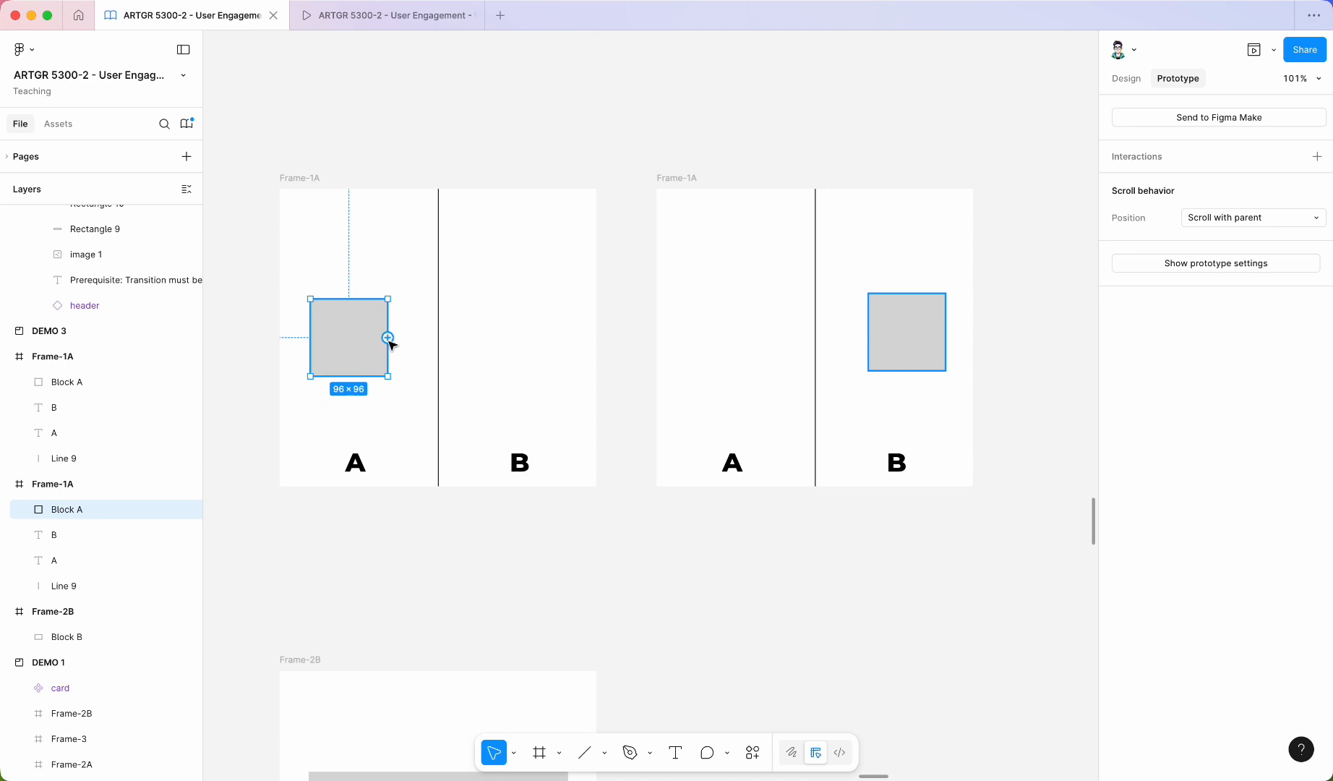
left_click_drag(389, 343, 718, 339)
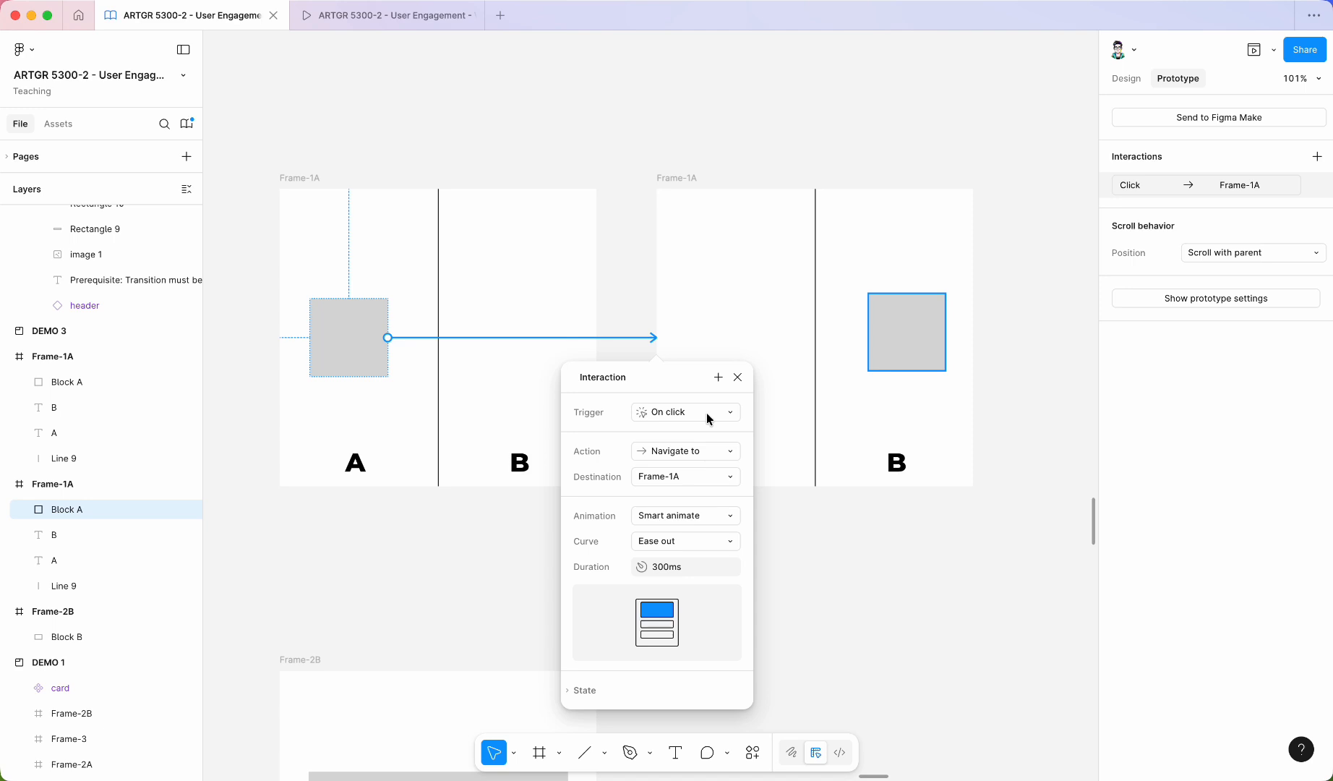
Set the interaction's animation to Smart animate with an Ease in curve
left_click(694, 516)
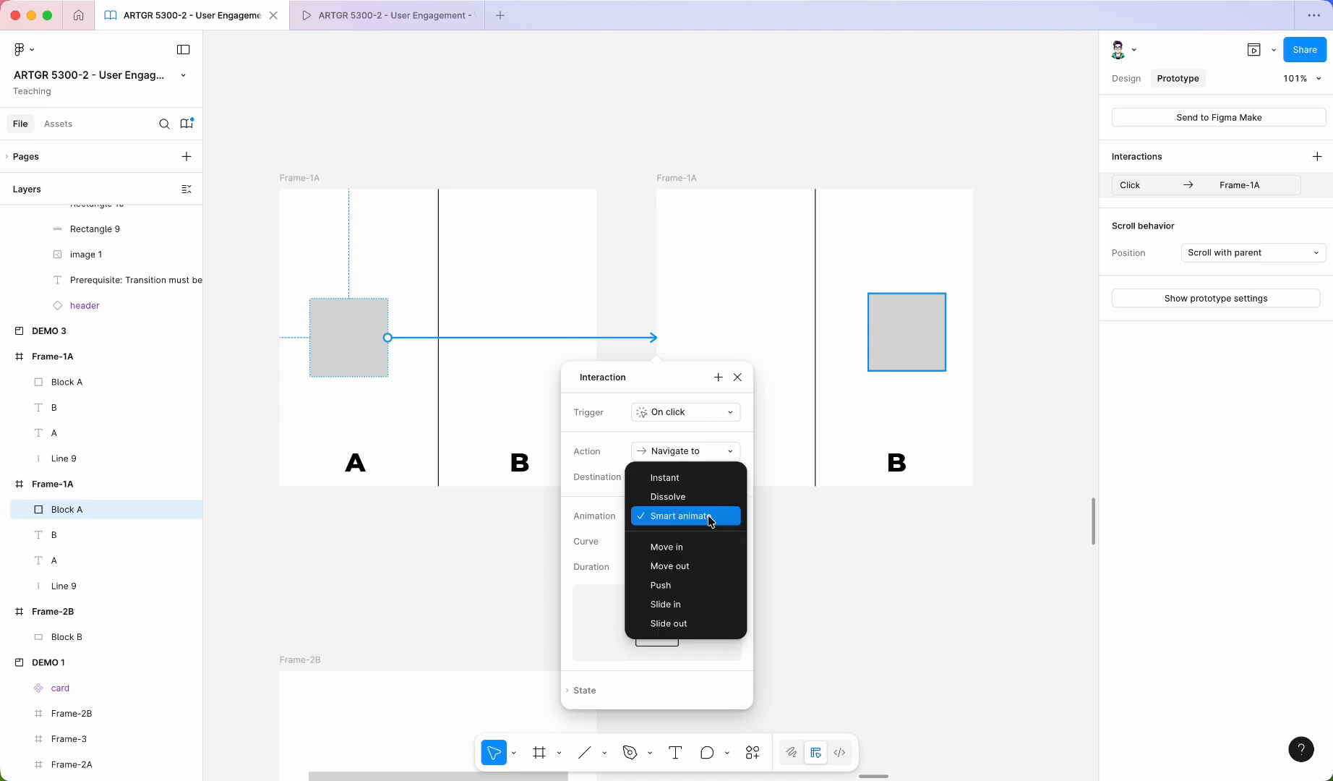
left_click(660, 477)
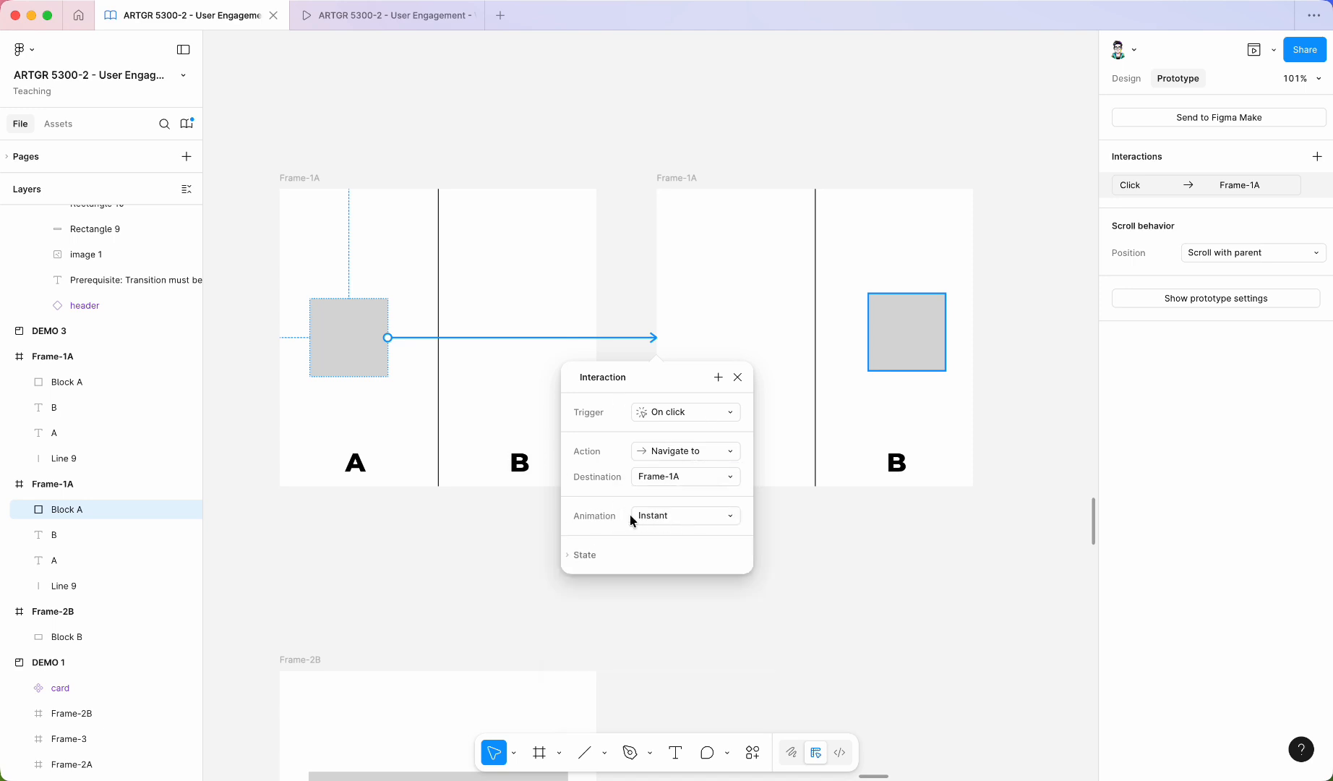
left_click(669, 515)
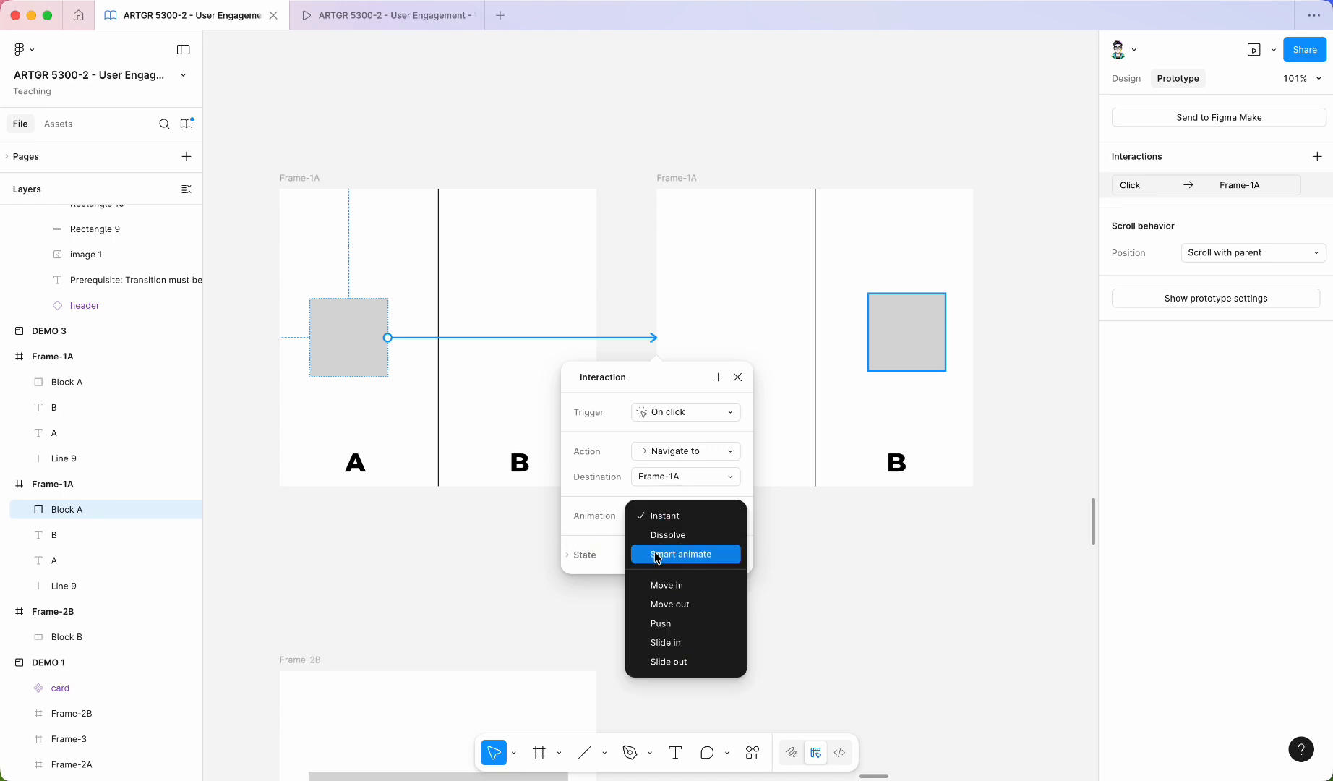
left_click(719, 560)
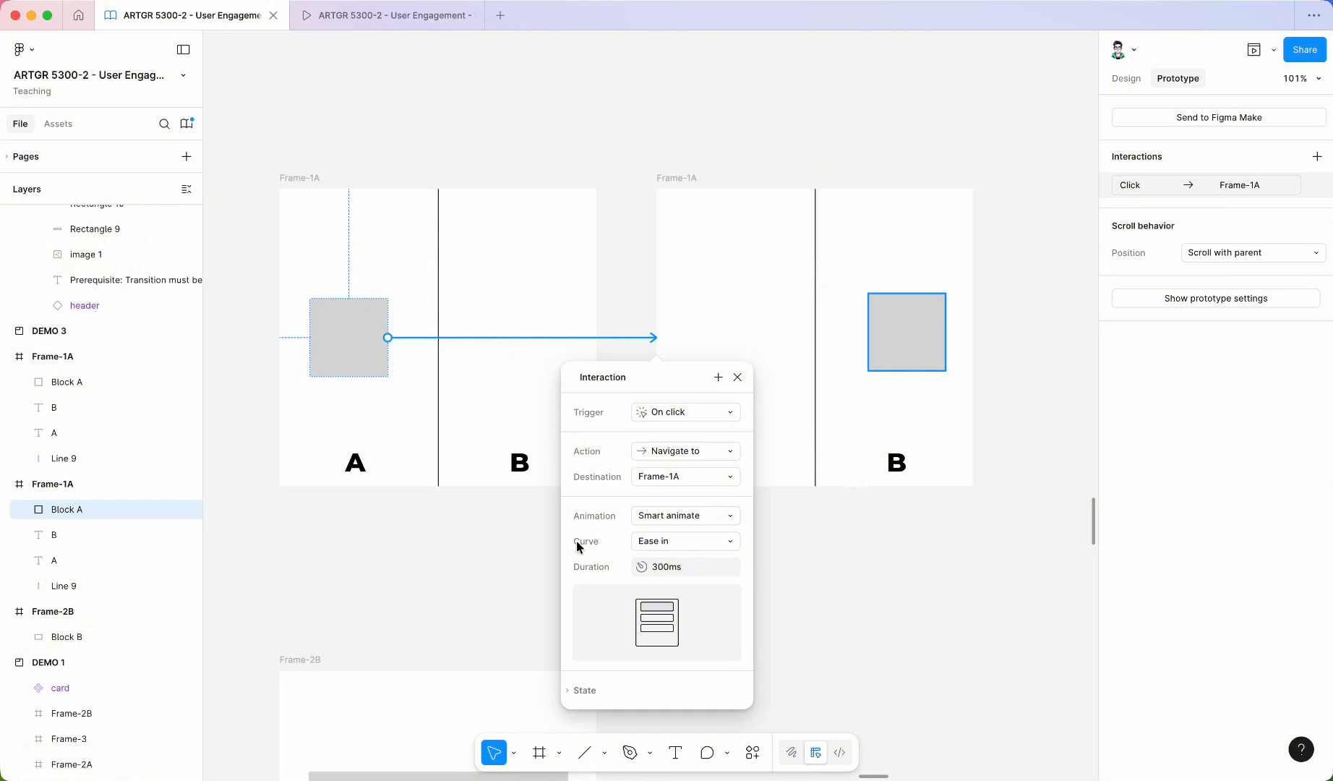
left_click(696, 542)
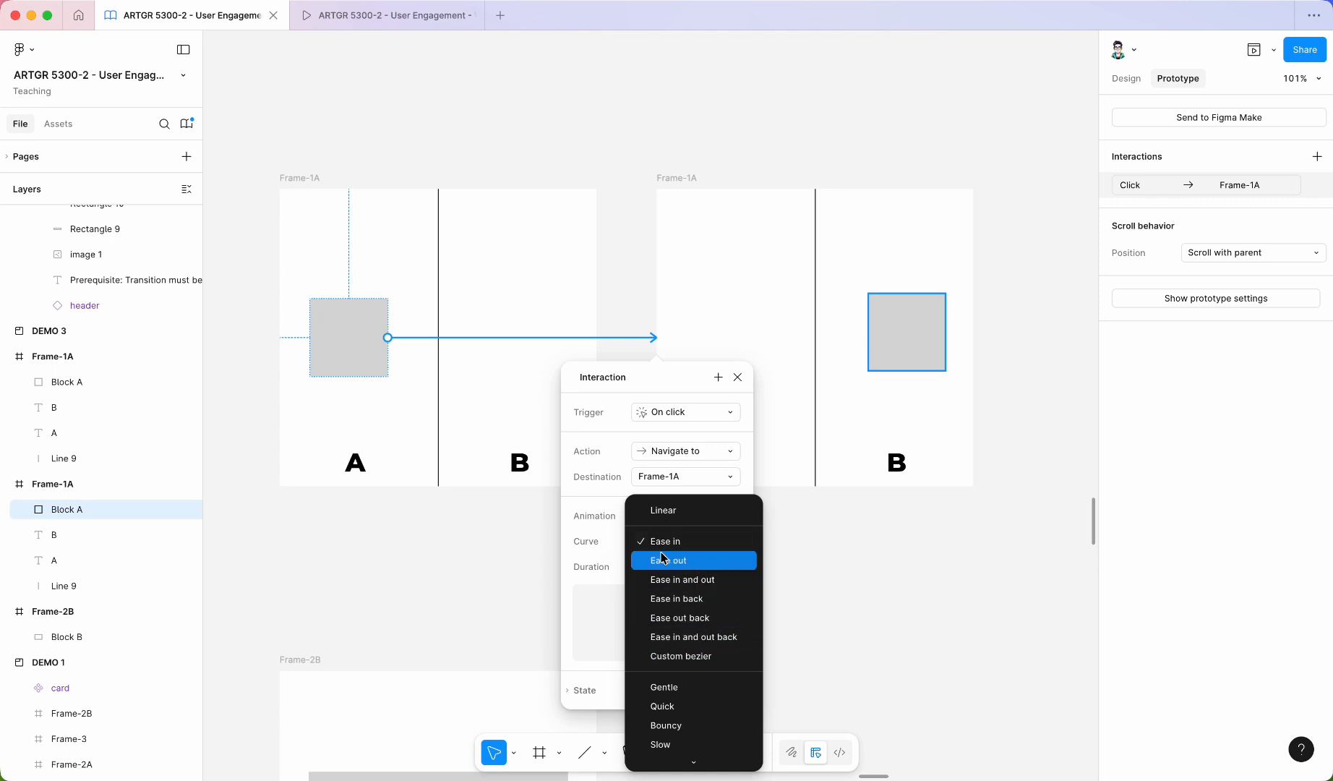
left_click(590, 553)
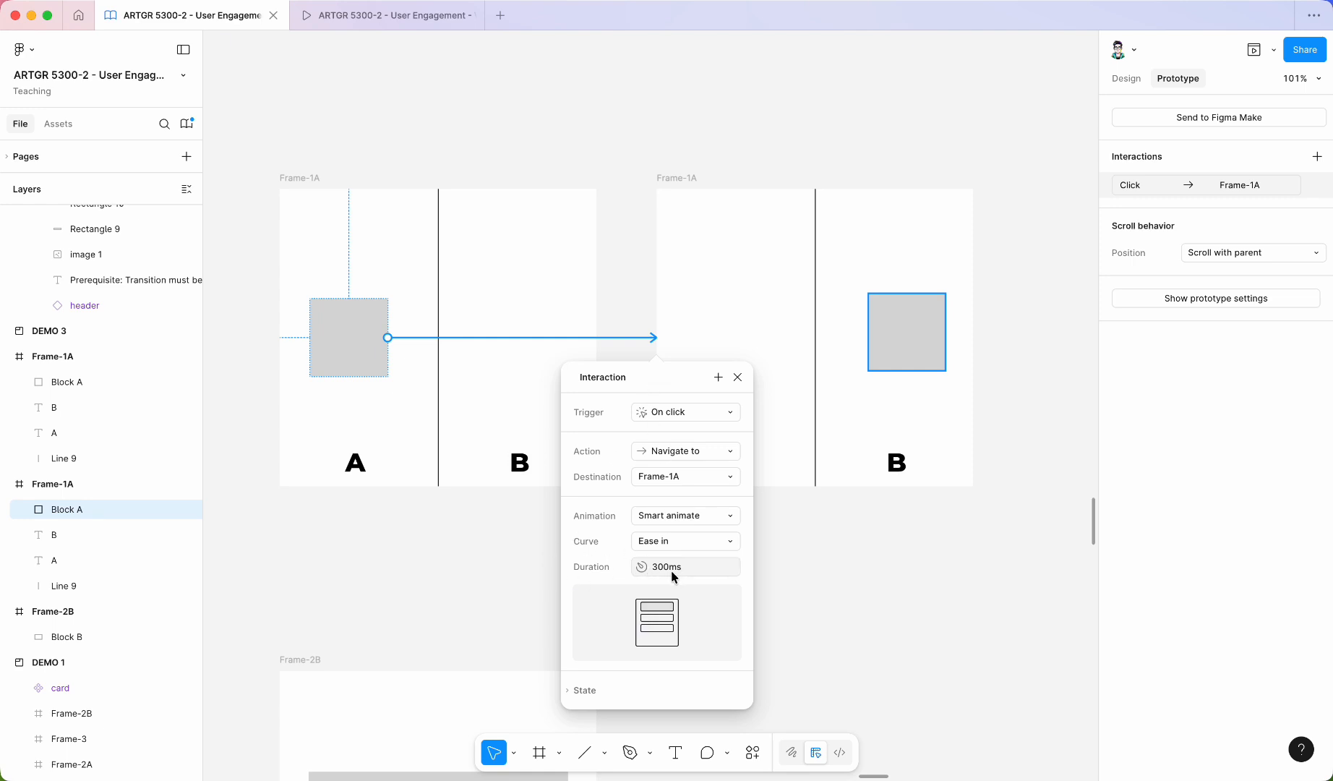
Set the interaction's duration to 1000 ms and close its settings
left_click_drag(657, 566, 631, 571)
type("10")
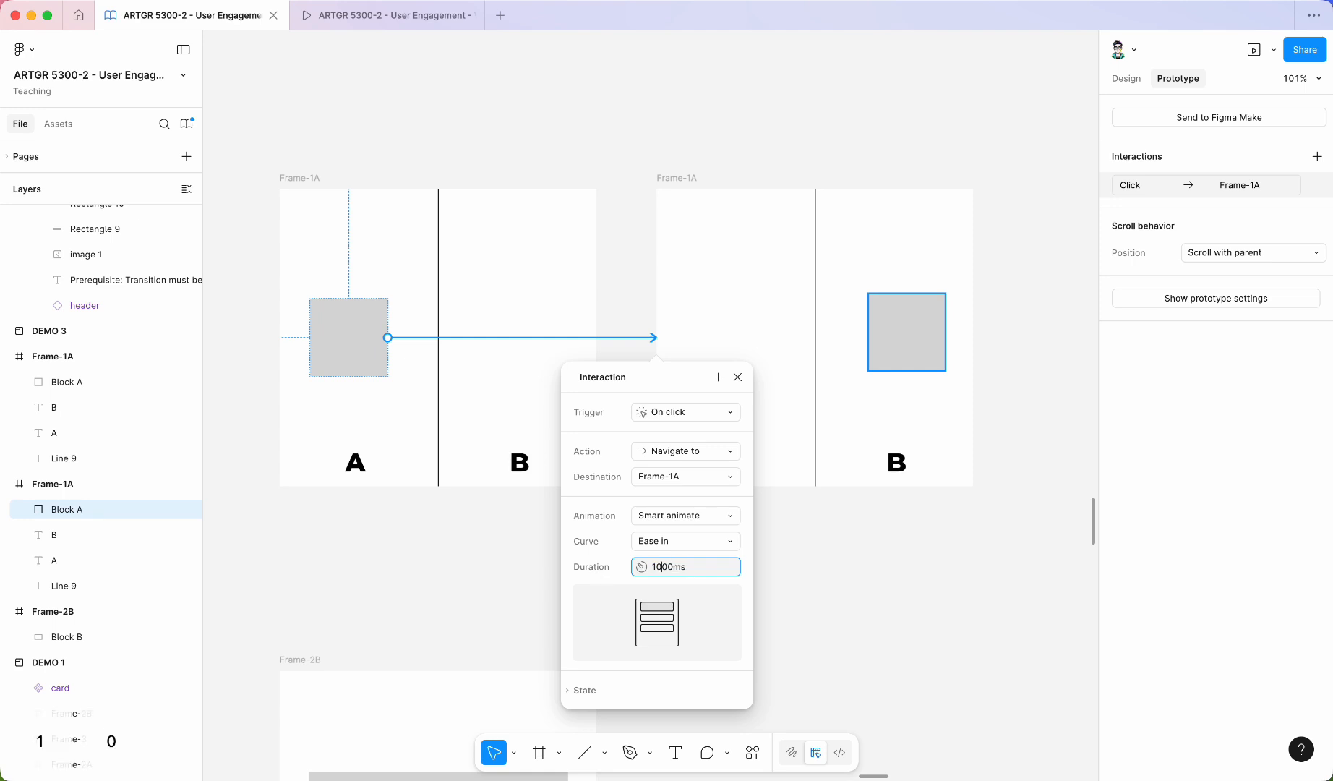
left_click(614, 544)
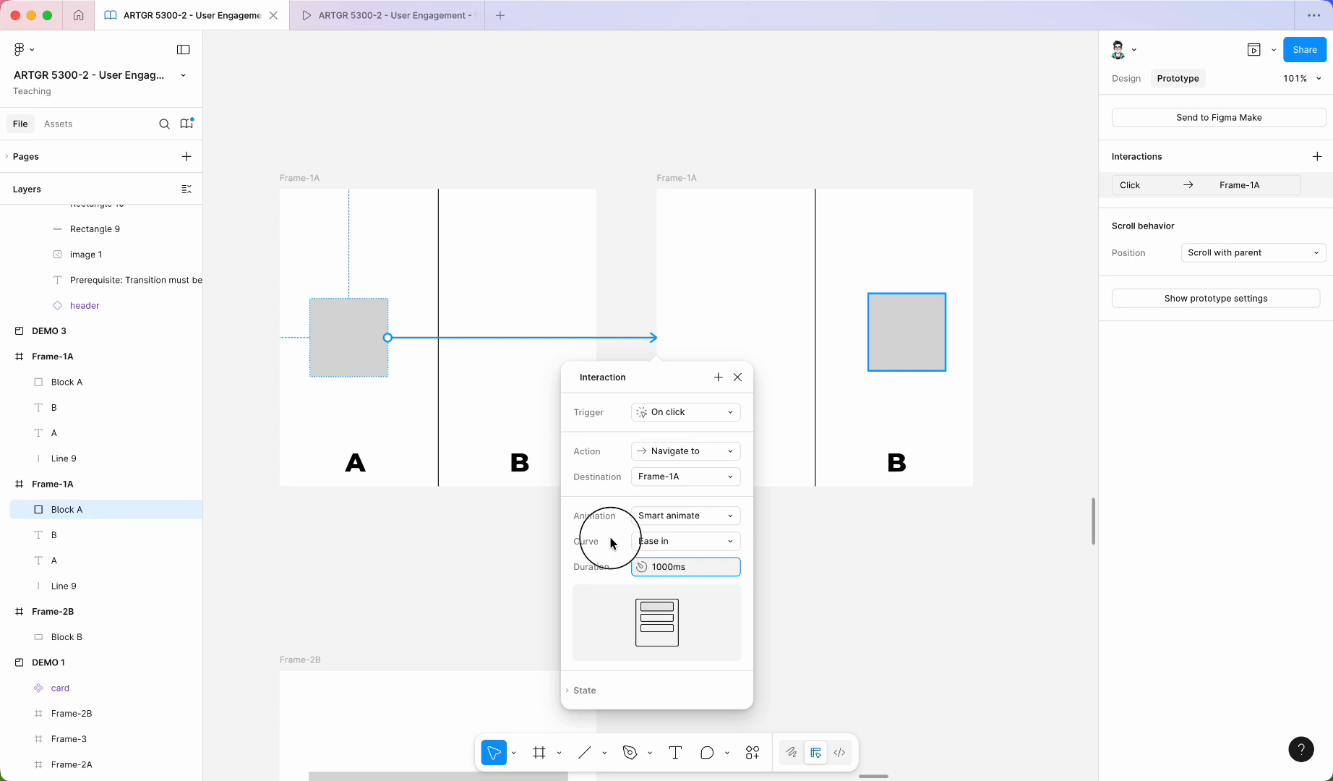
left_click(738, 377)
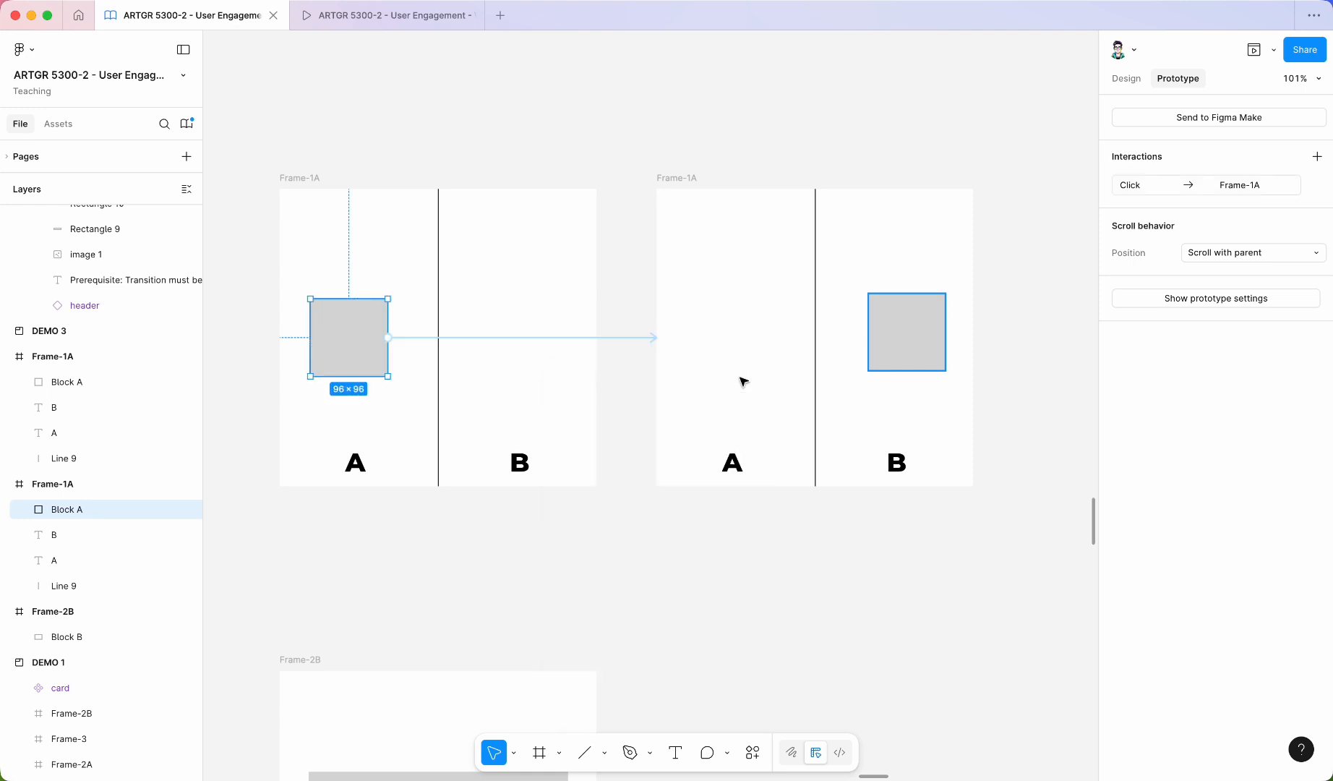
Preview the prototype from the original Frame-1A and test the block in both its A and B positions
left_click(311, 179)
left_click(1256, 49)
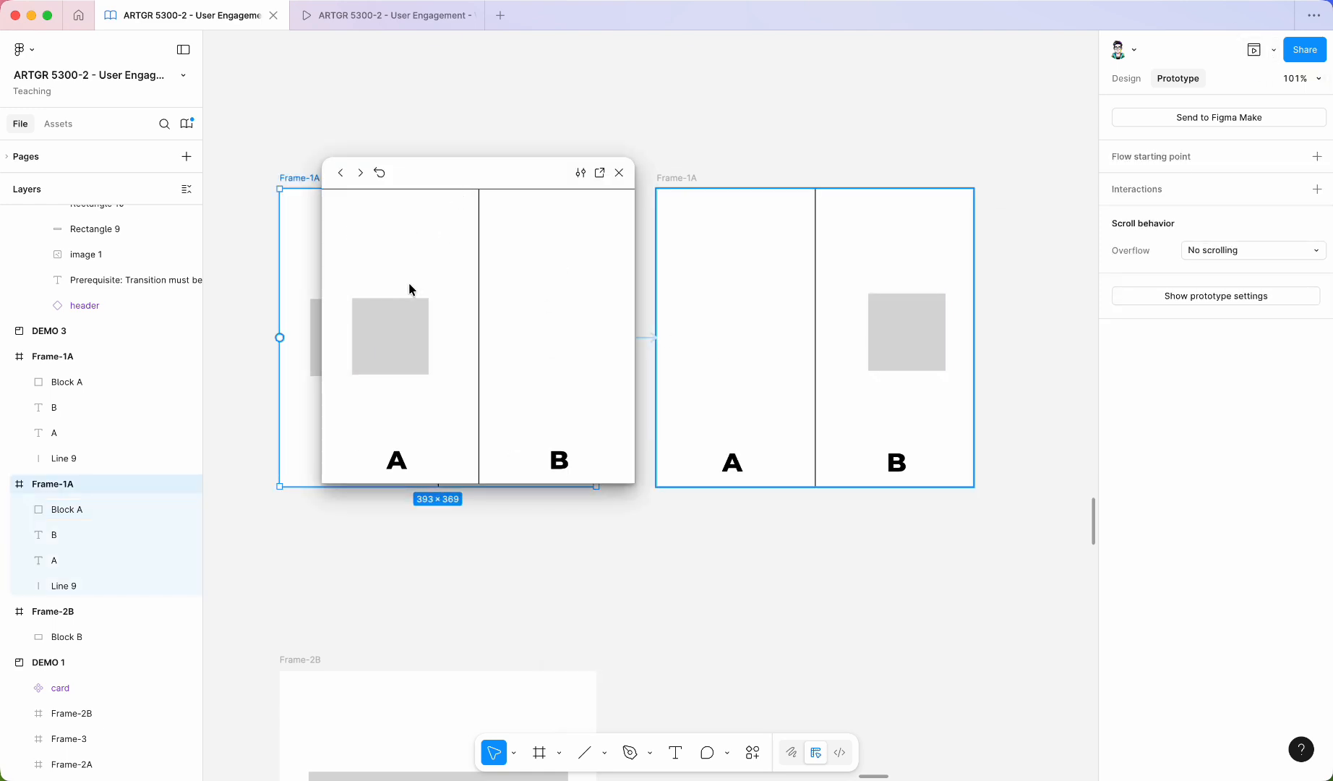
left_click(394, 332)
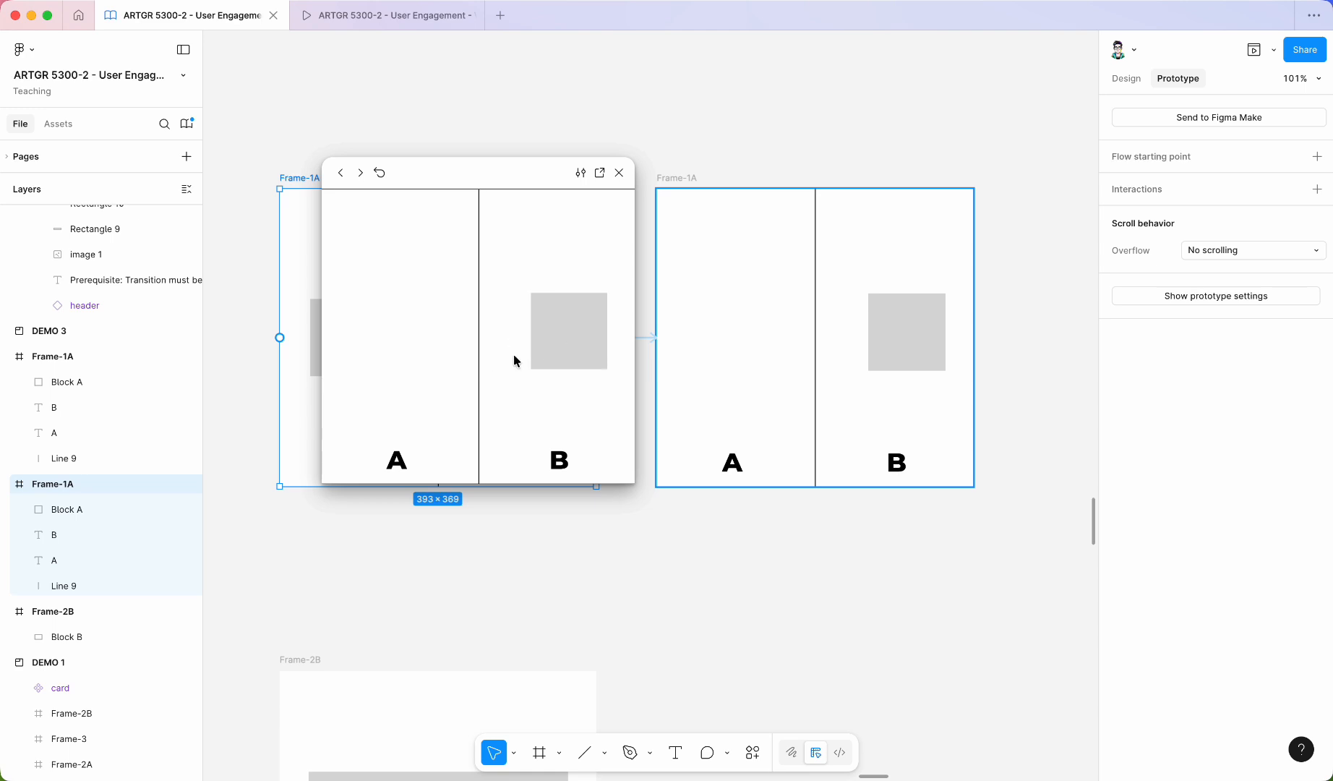
left_click(574, 339)
Move the prototype preview clear of both frames and shrink it
left_click_drag(453, 174, 126, 67)
scroll(869, 373, "down", 2)
scroll(706, 389, "up", 1)
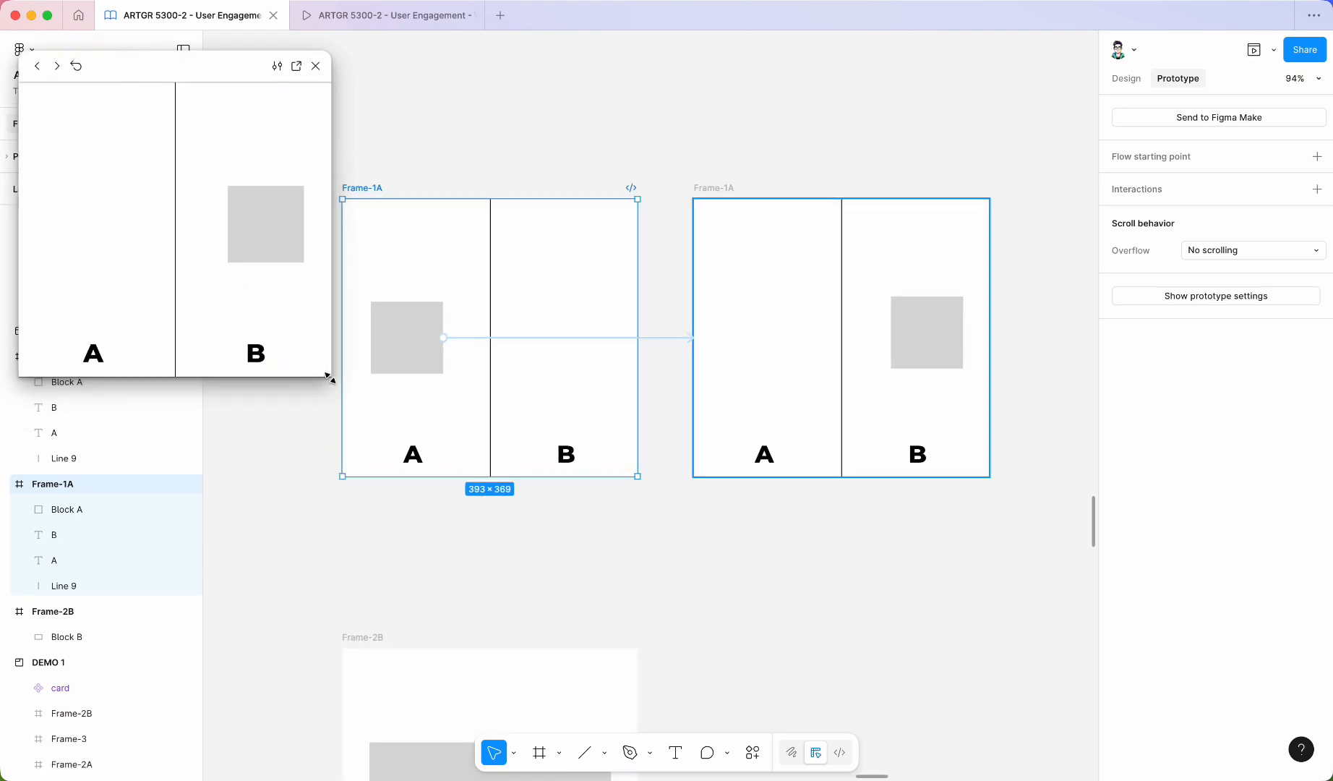
left_click_drag(330, 378, 263, 313)
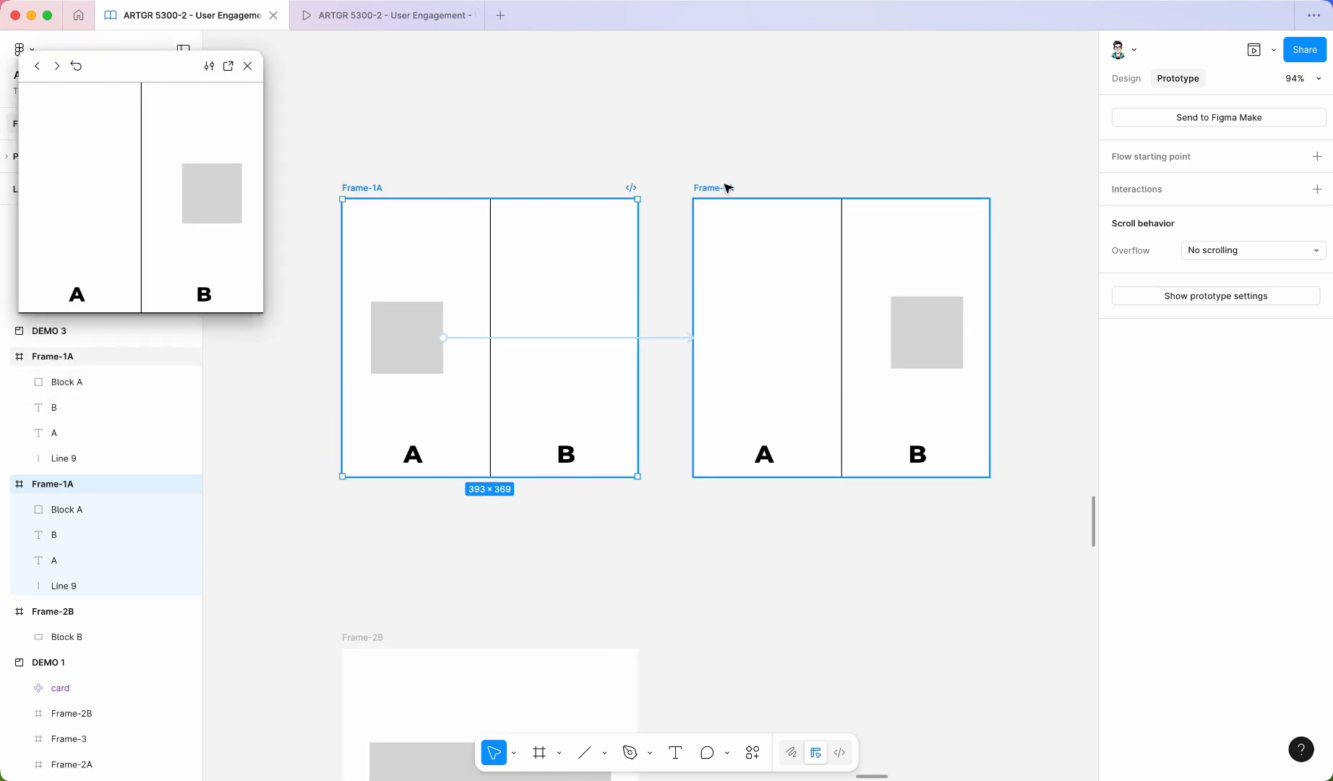
Connect Block A in the copied frame back to the original frame on click, with an Ease in and out curve
left_click(943, 354)
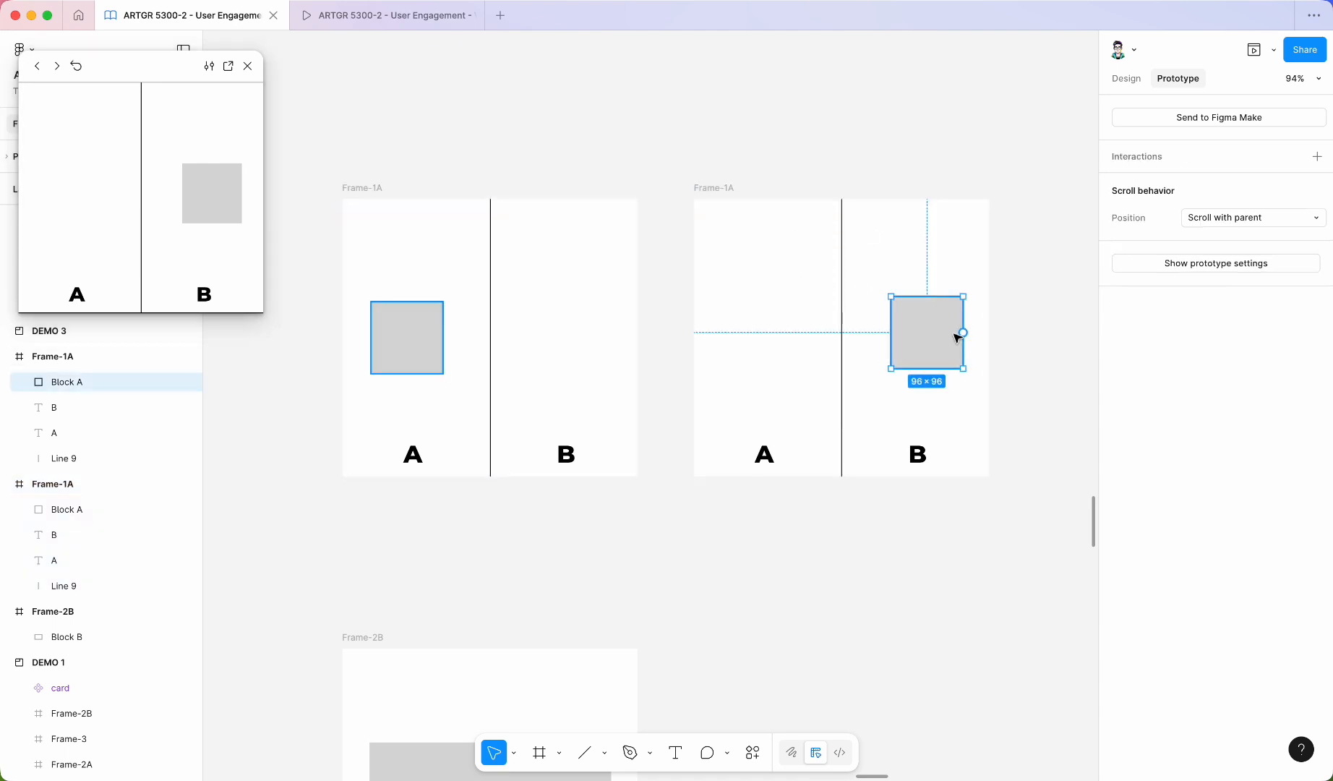
scroll(768, 333, "left", 2)
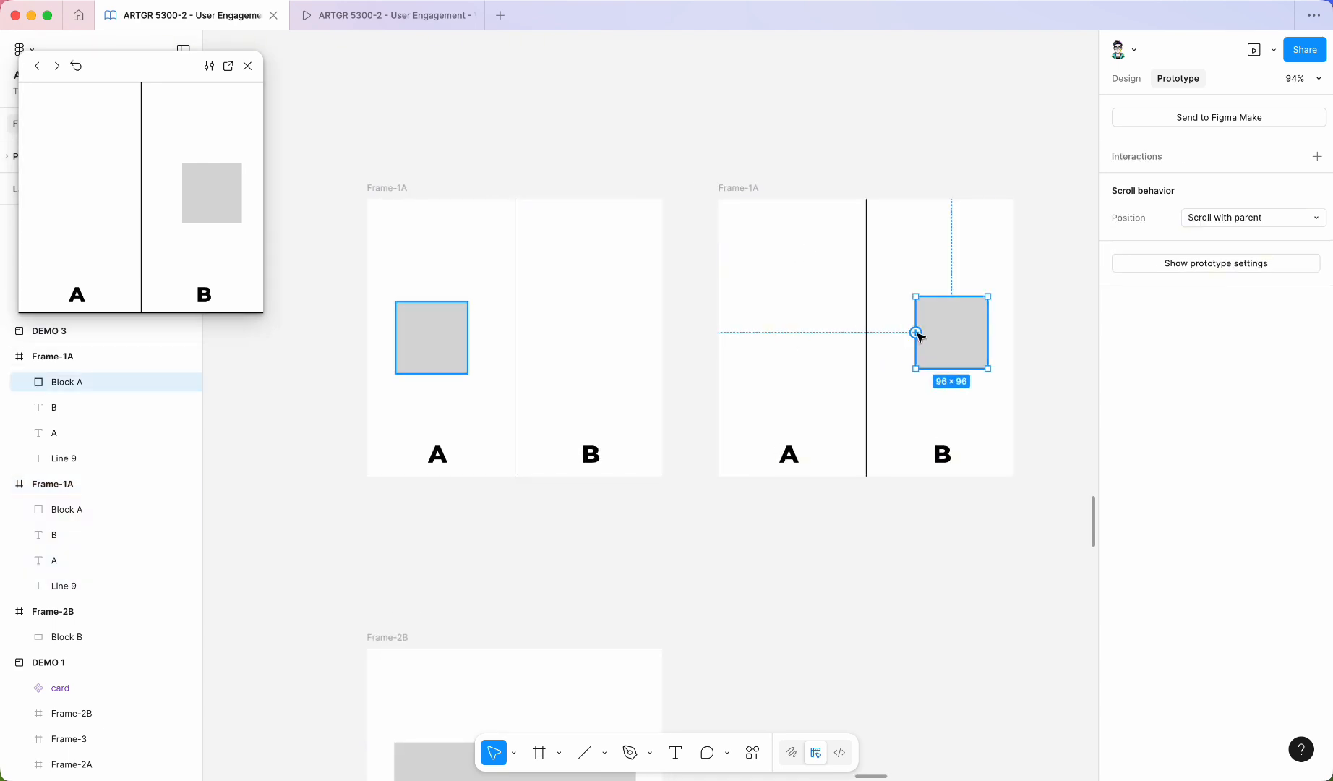
left_click_drag(915, 333, 538, 374)
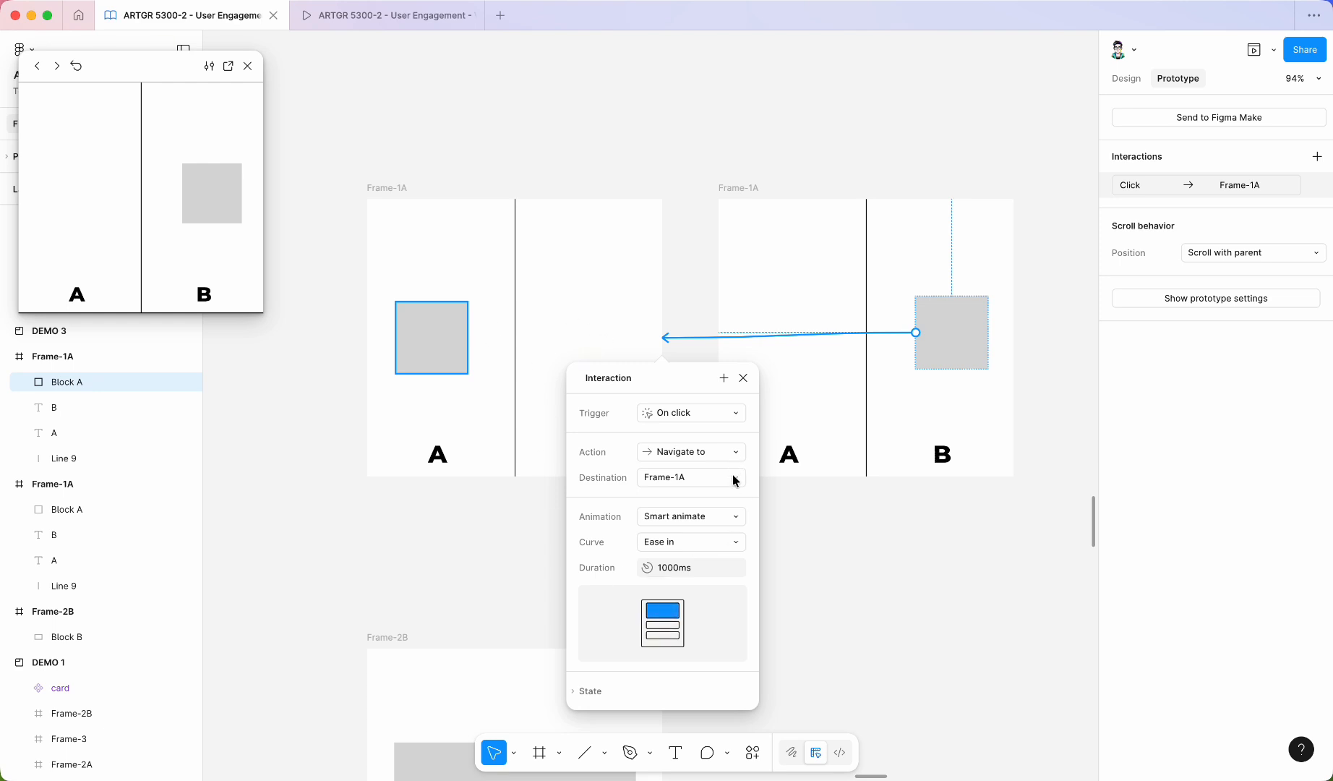
left_click(723, 544)
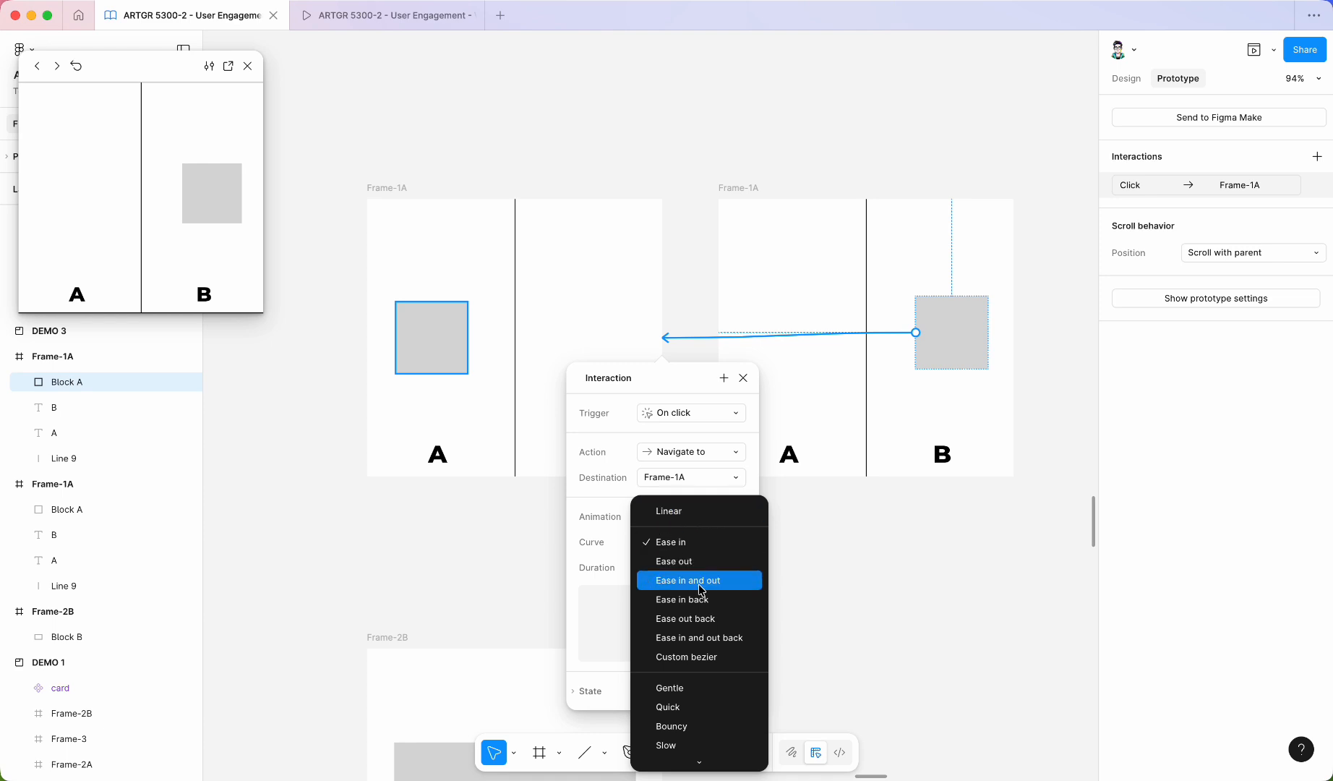
left_click(741, 582)
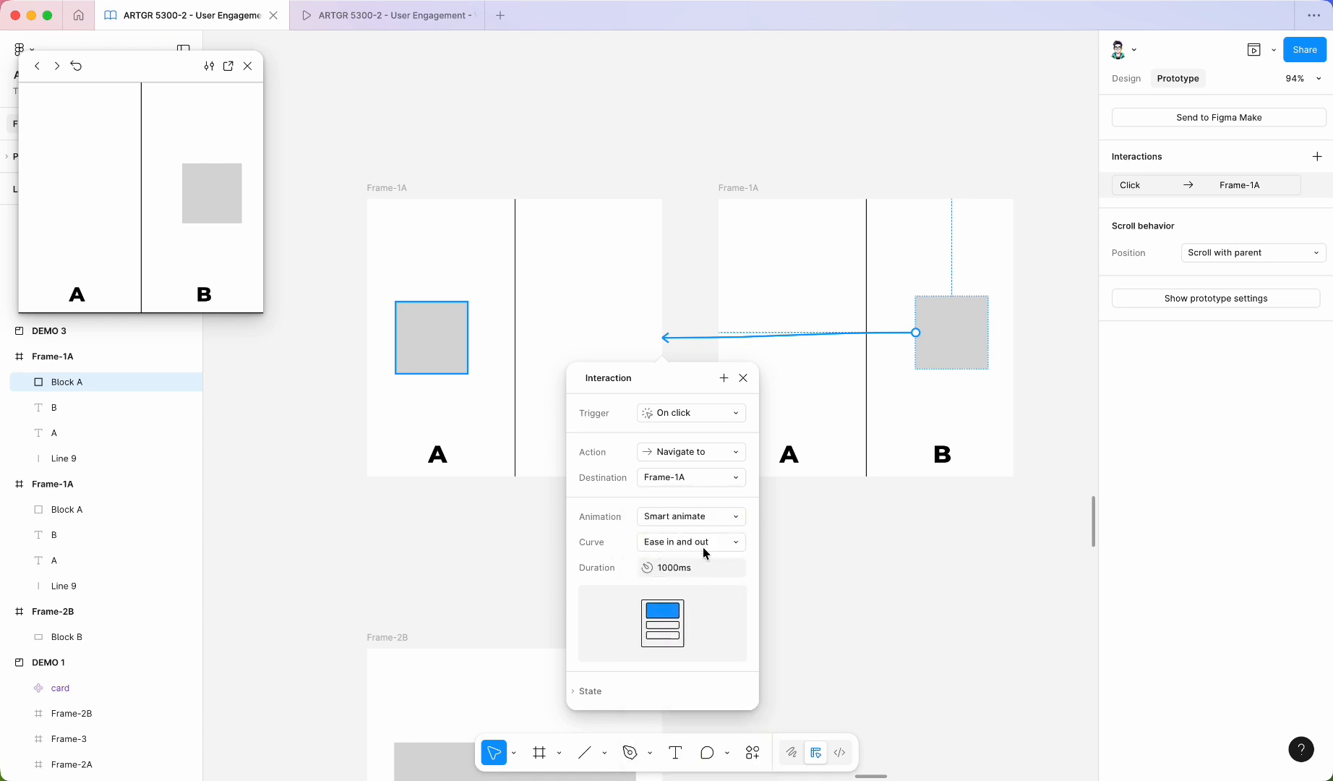
Set the curve of the original frame's Block A interaction to Ease in and out and close its settings
left_click(744, 379)
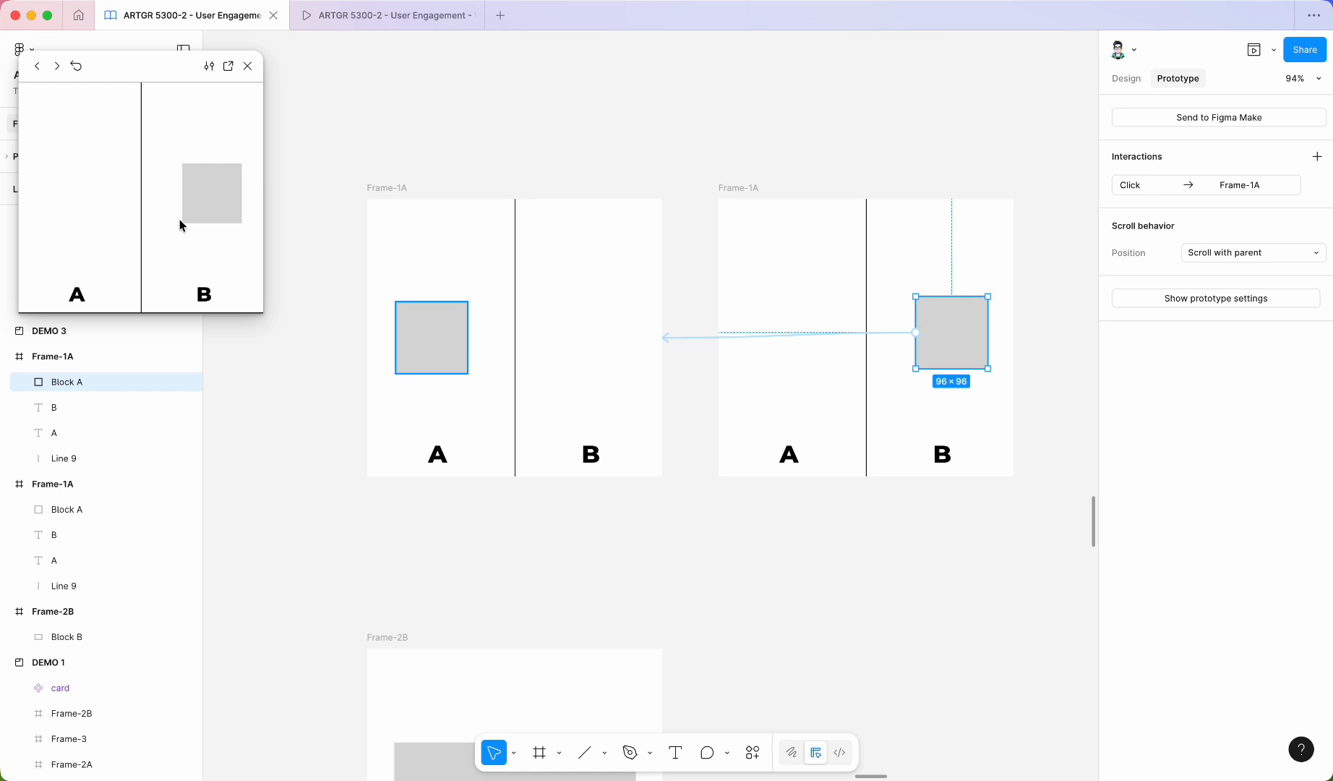
left_click(423, 322)
left_click(595, 338)
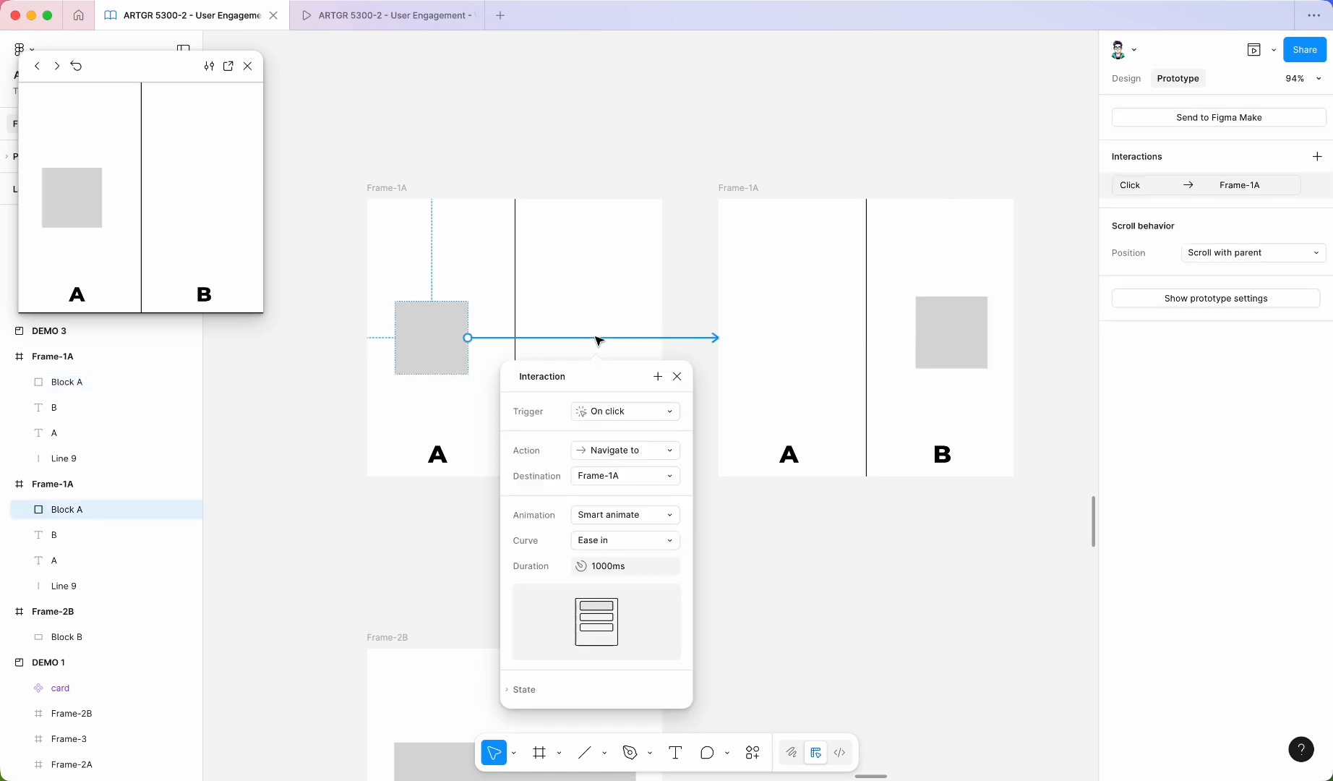
left_click(636, 551)
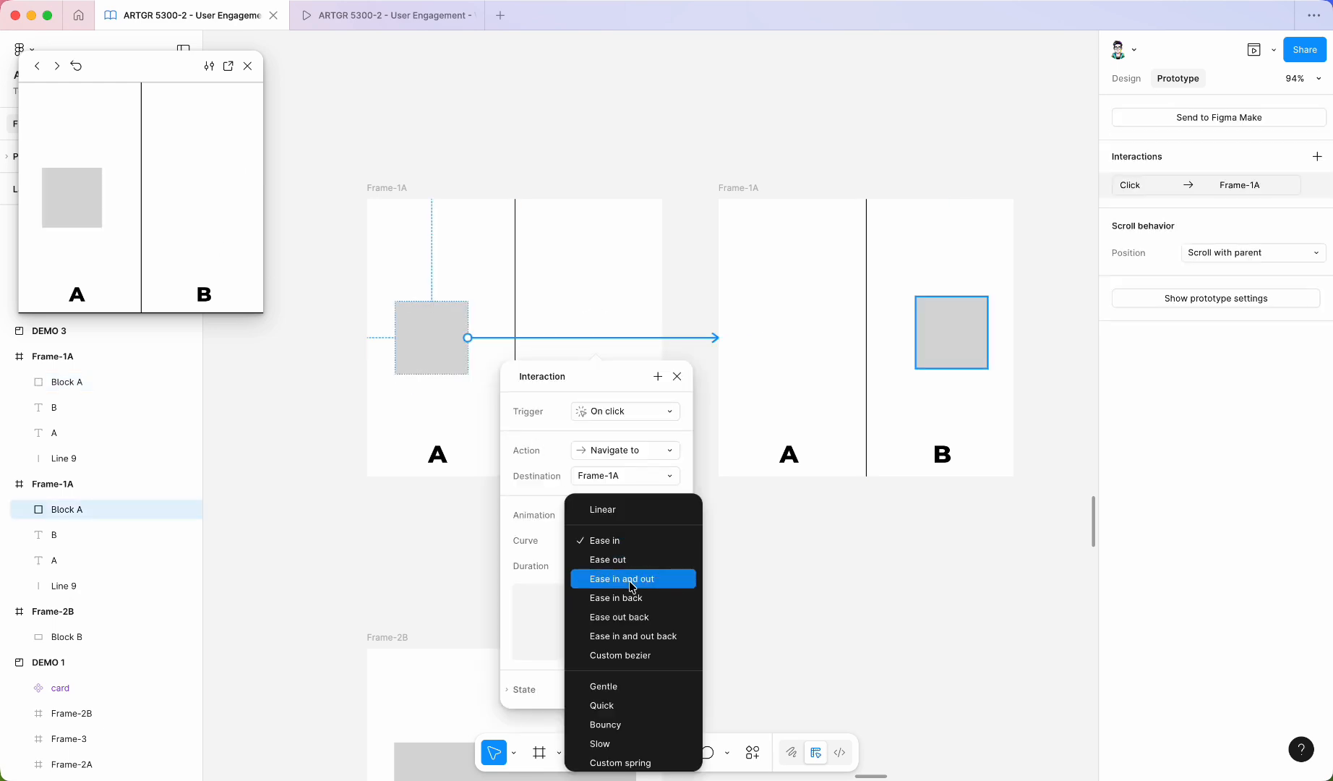
left_click(629, 579)
left_click(678, 378)
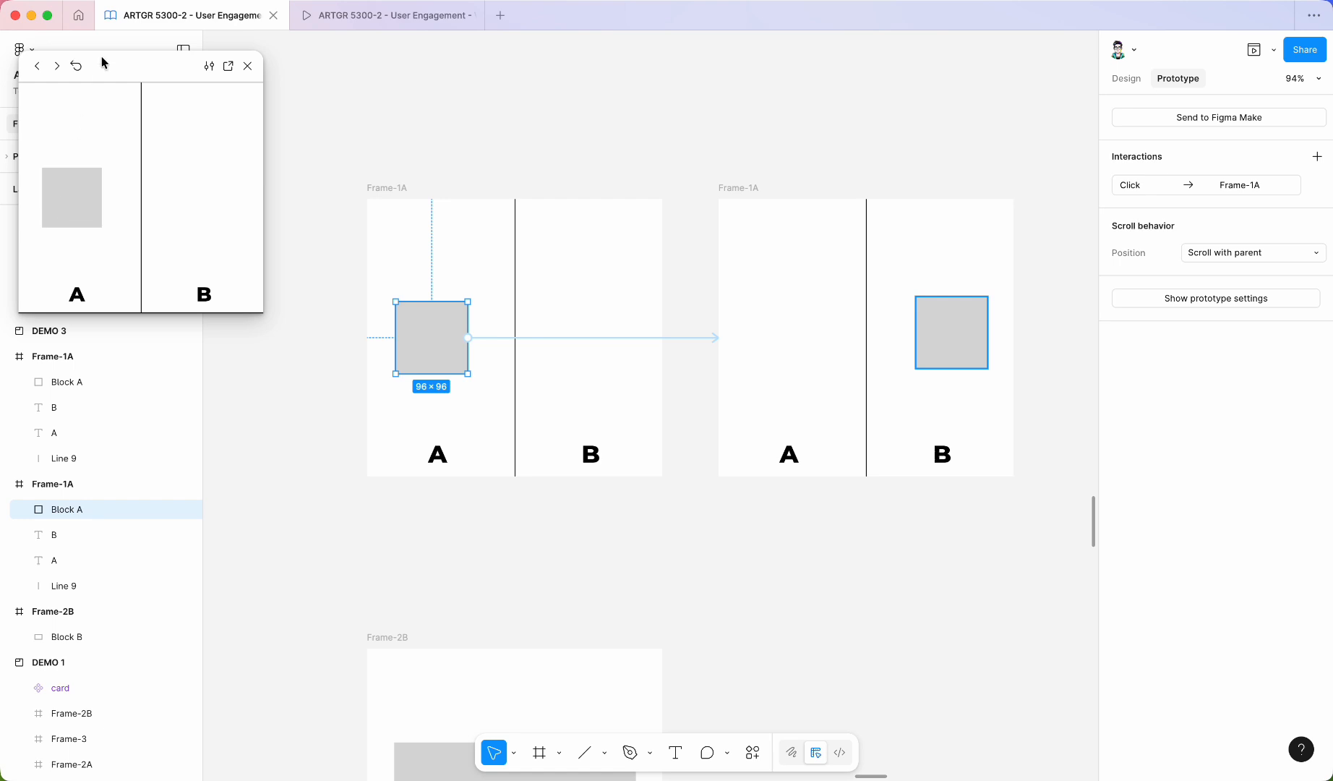
Move the prototype preview, test the block's animation in both directions between A and B, and close the preview
left_click_drag(105, 63, 218, 142)
left_click(190, 285)
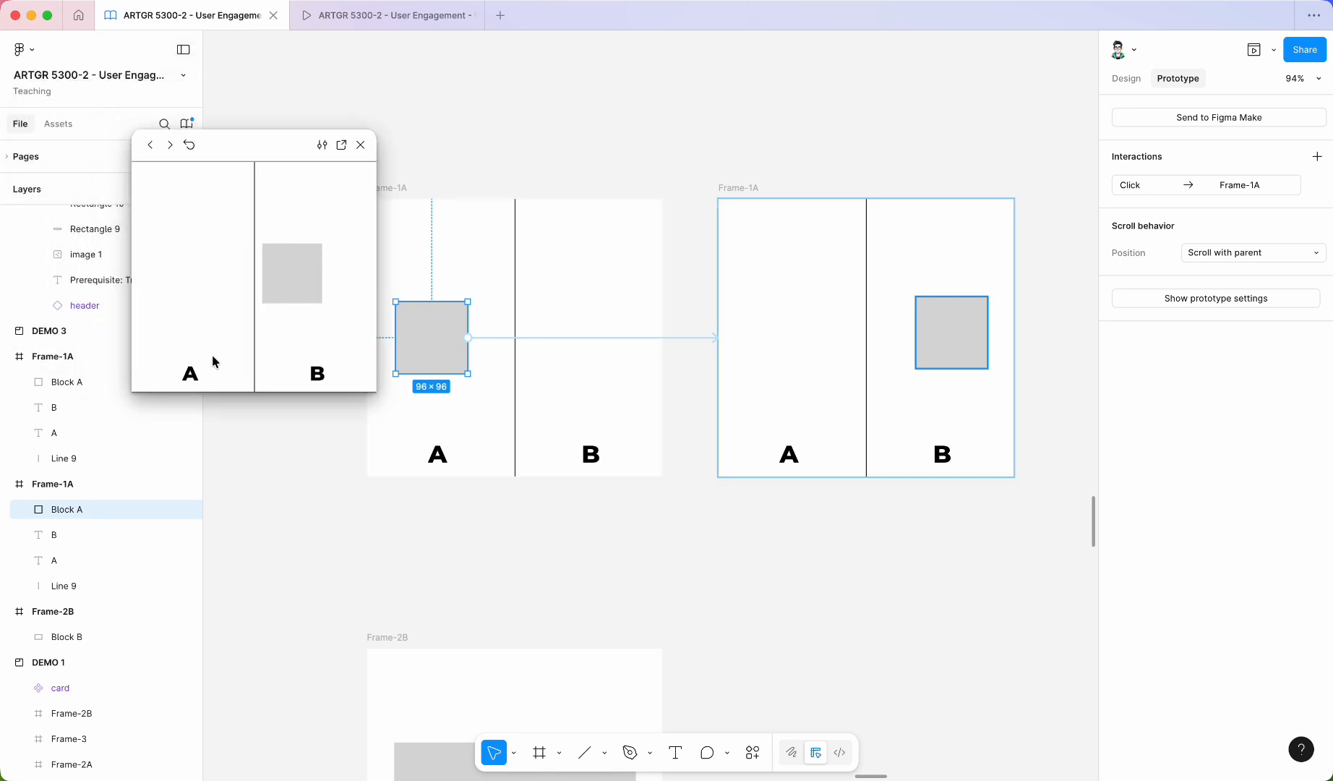
left_click(322, 273)
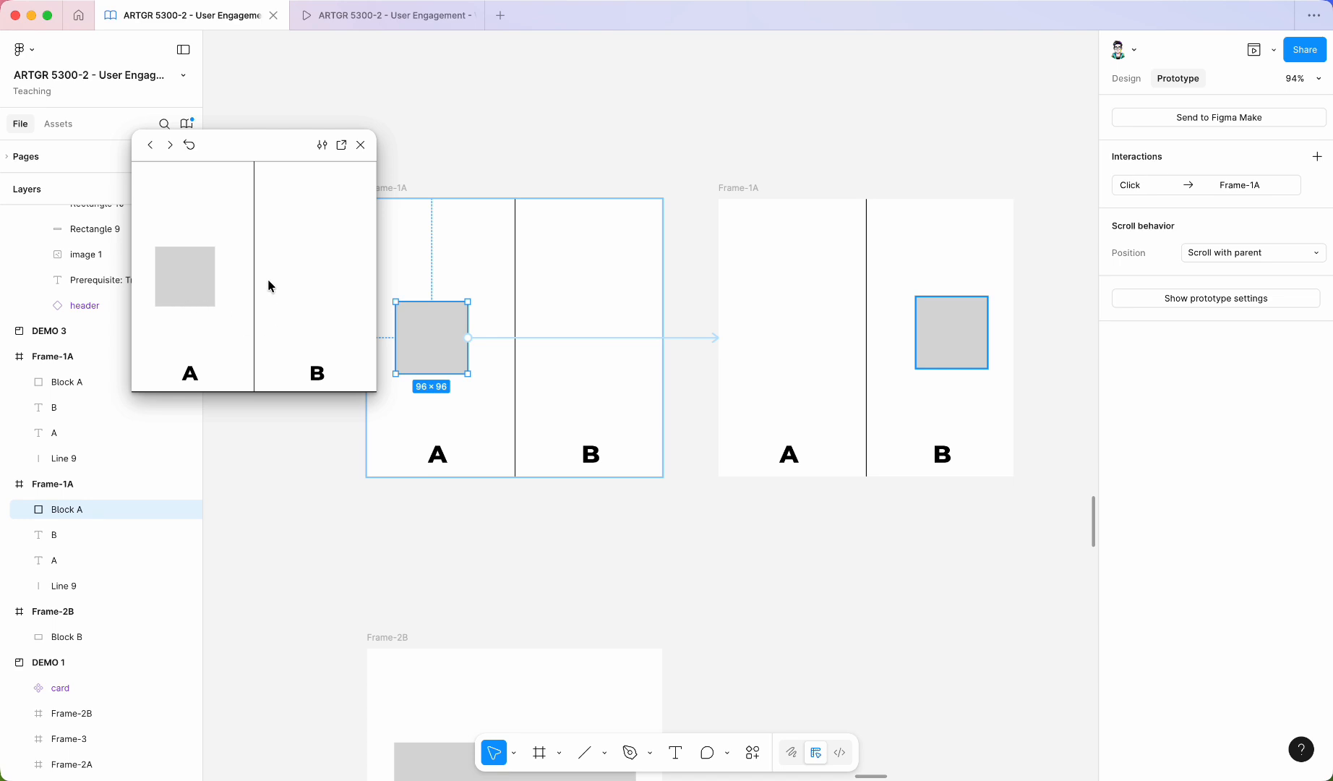
left_click(184, 279)
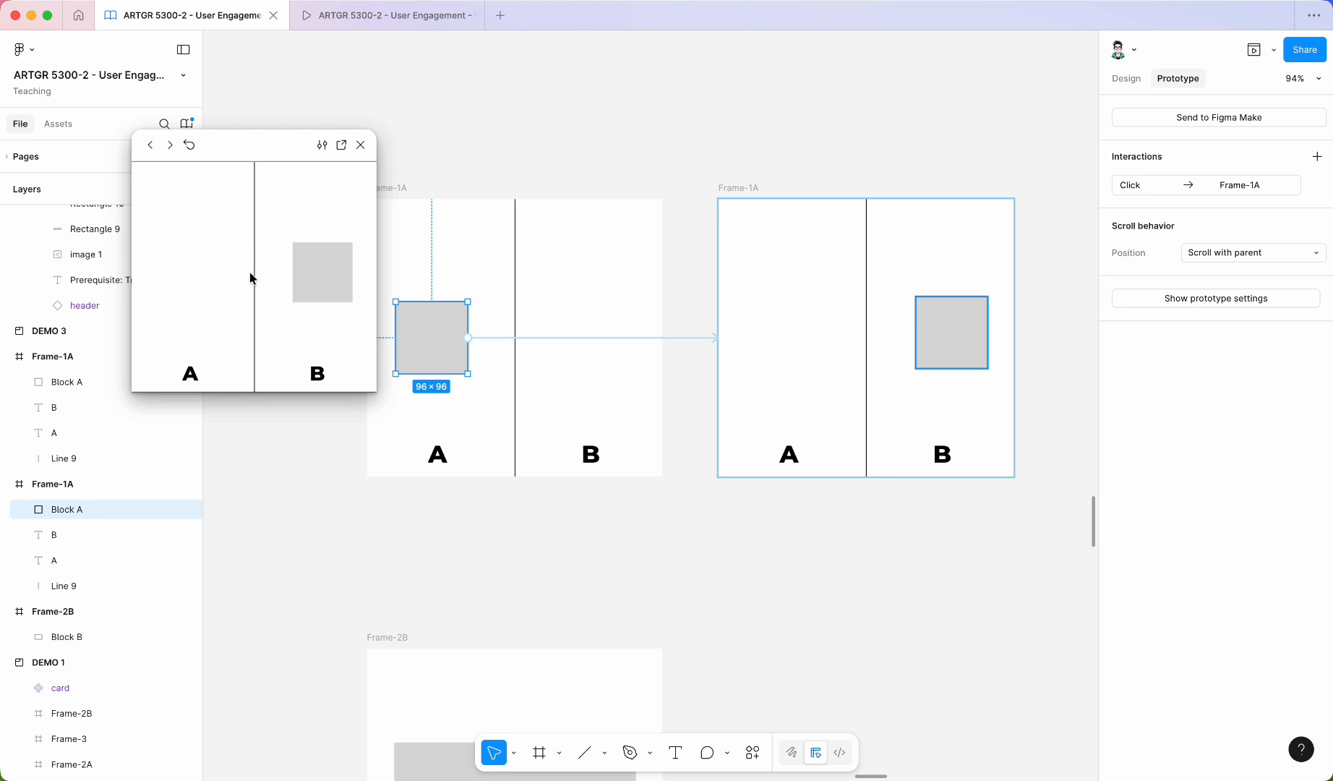
left_click(331, 273)
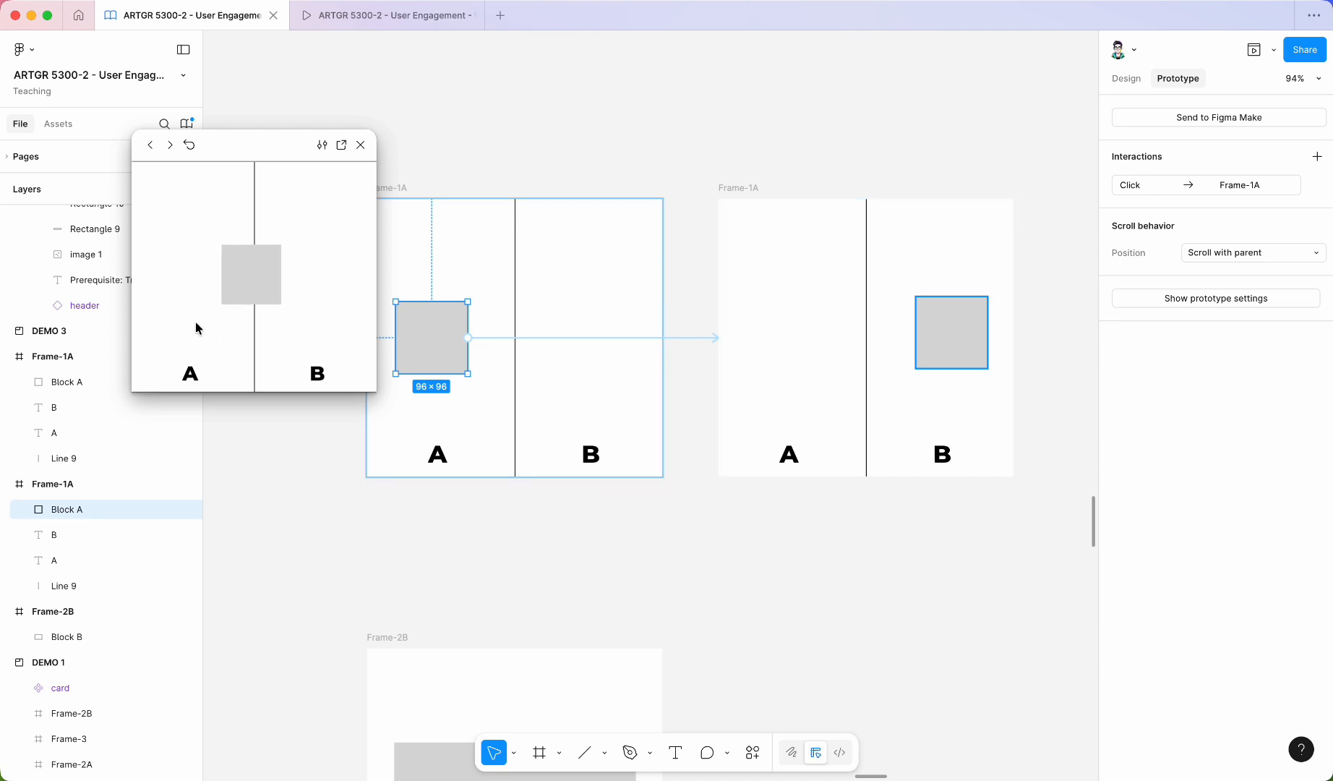
left_click(182, 289)
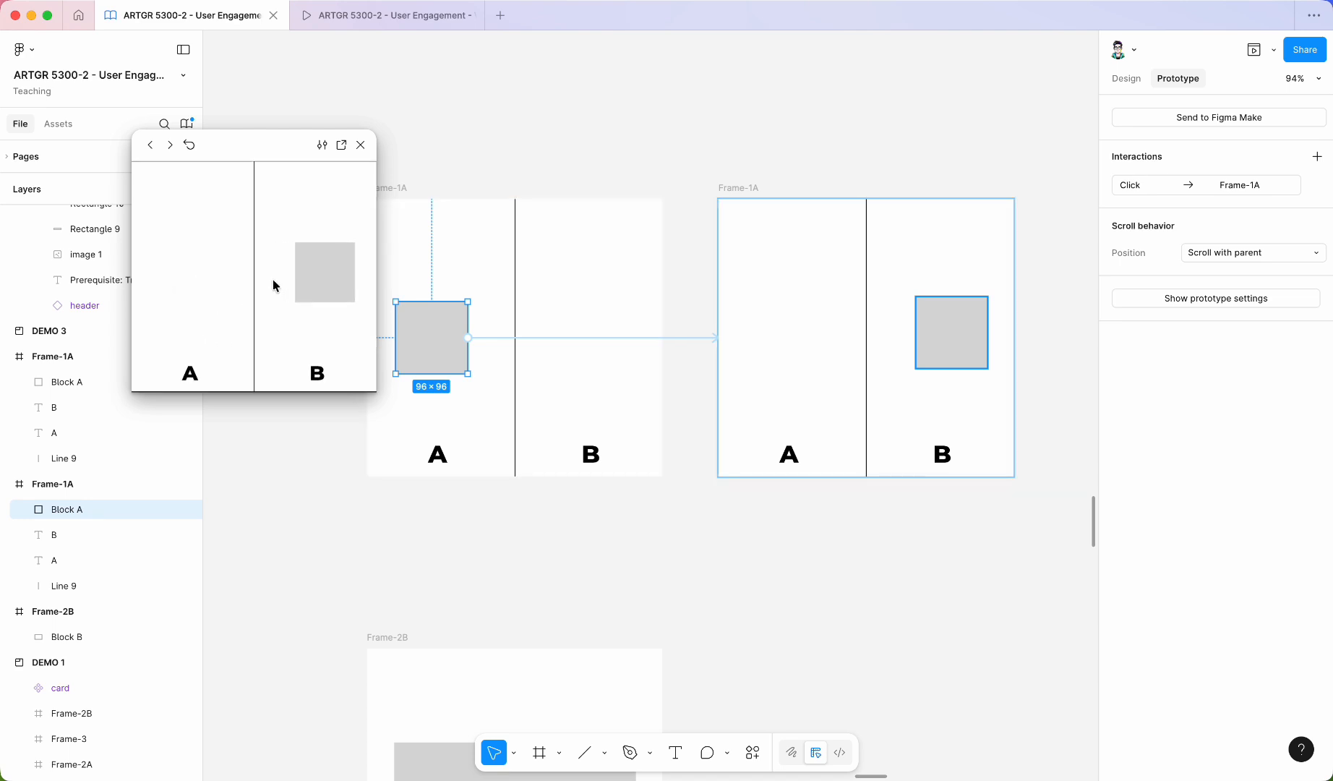
left_click(361, 145)
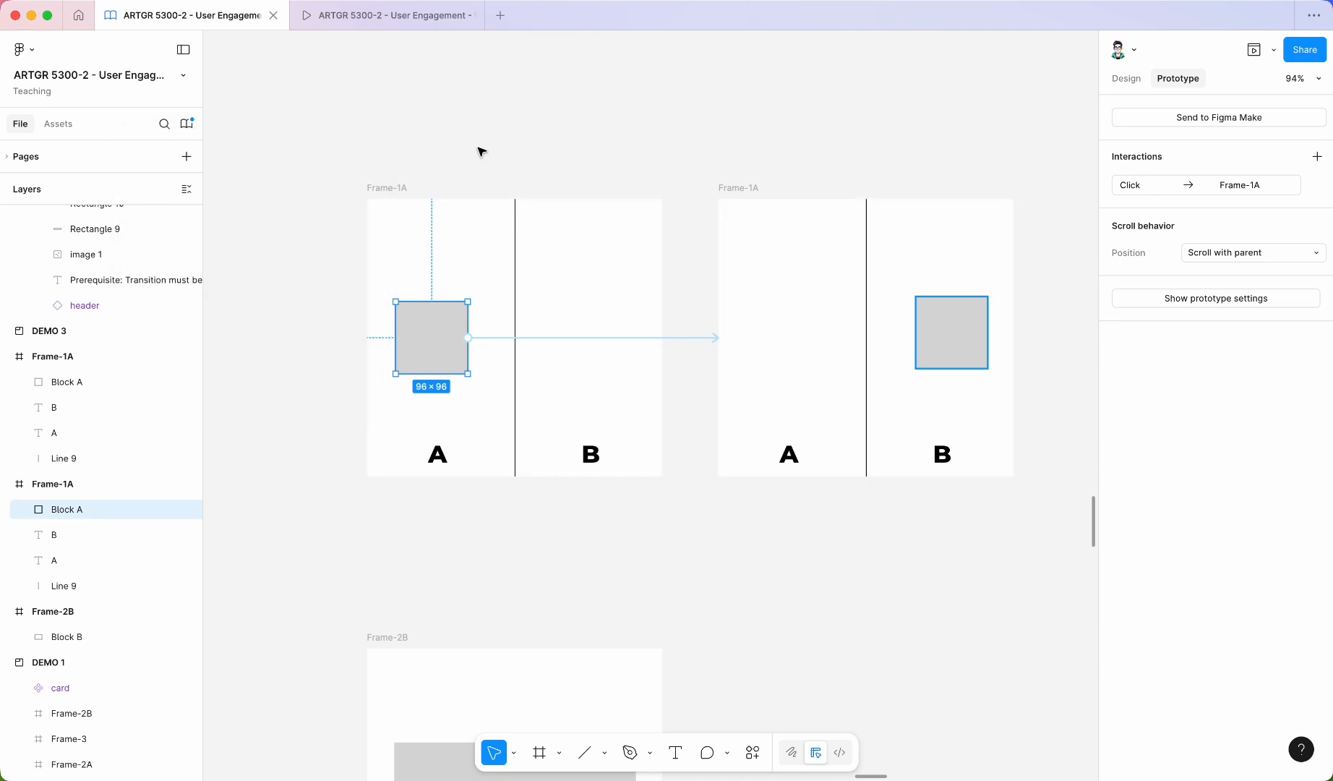
Combine the two Frame-1A frames into a component set and move it up slightly to Y 5327
scroll(381, 365, "down", 3, "super")
left_click(342, 192)
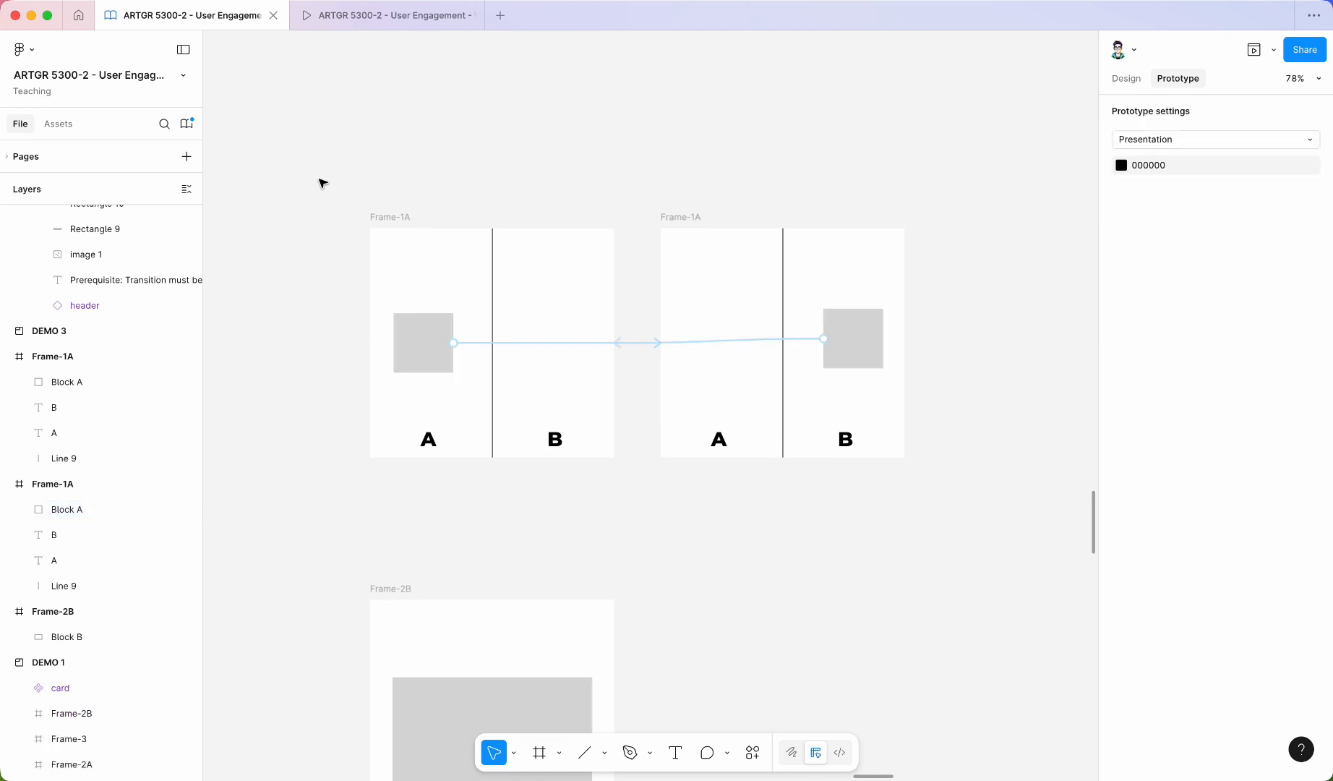
left_click(322, 183)
left_click(1126, 79)
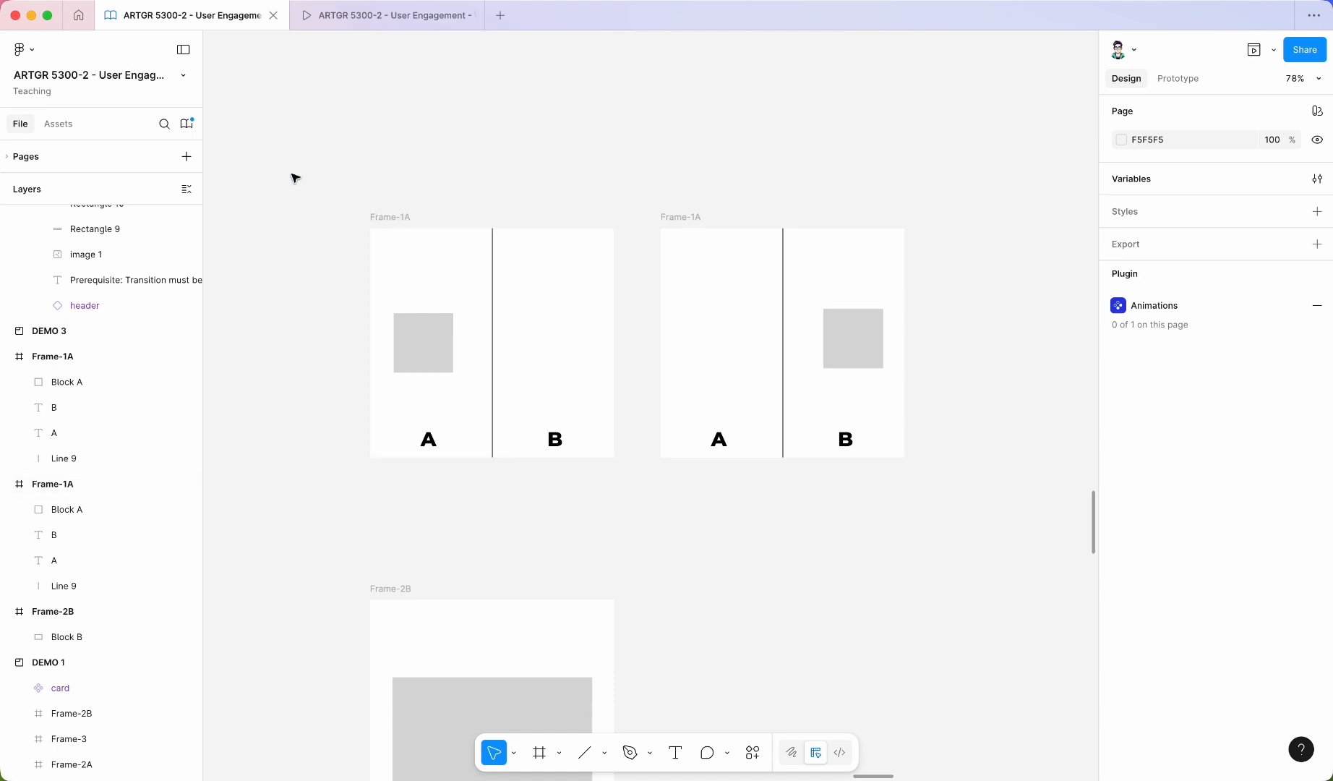
left_click_drag(290, 173, 952, 531)
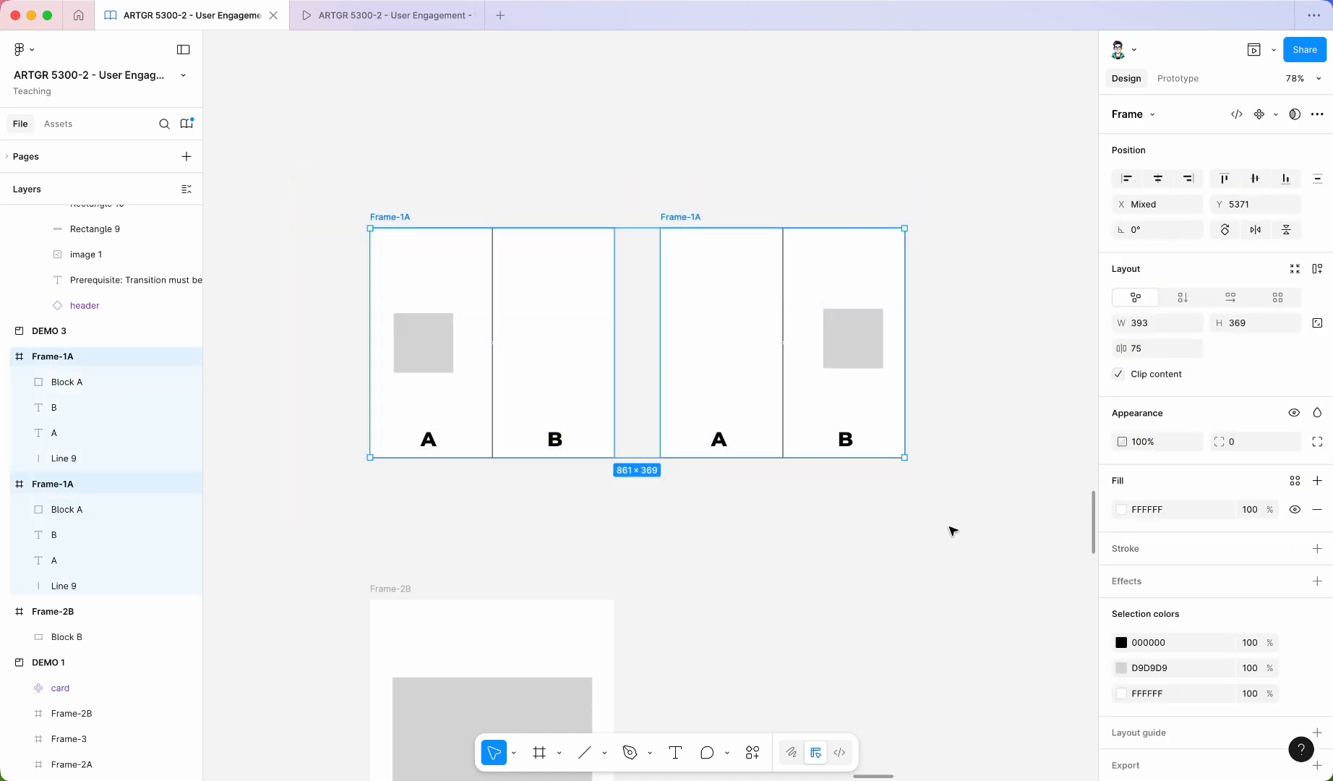
left_click(1275, 114)
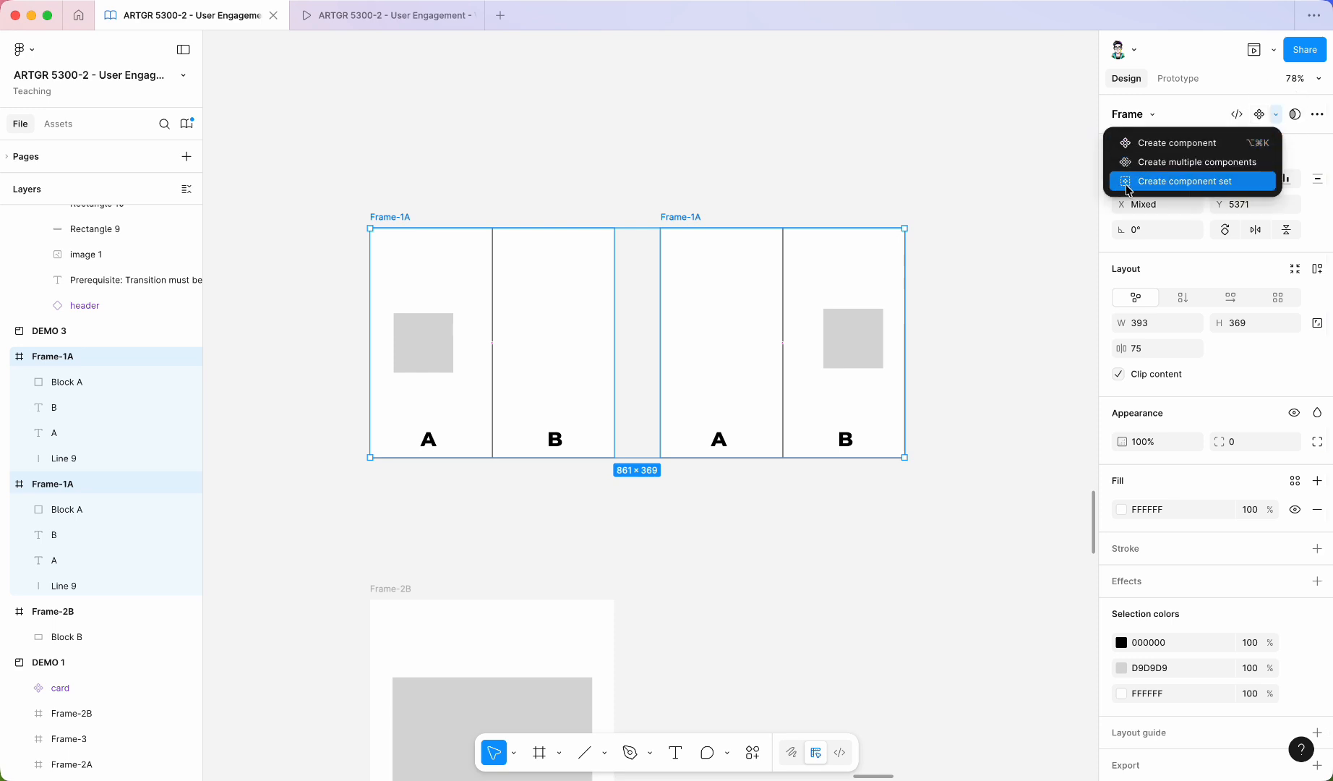
left_click(1197, 181)
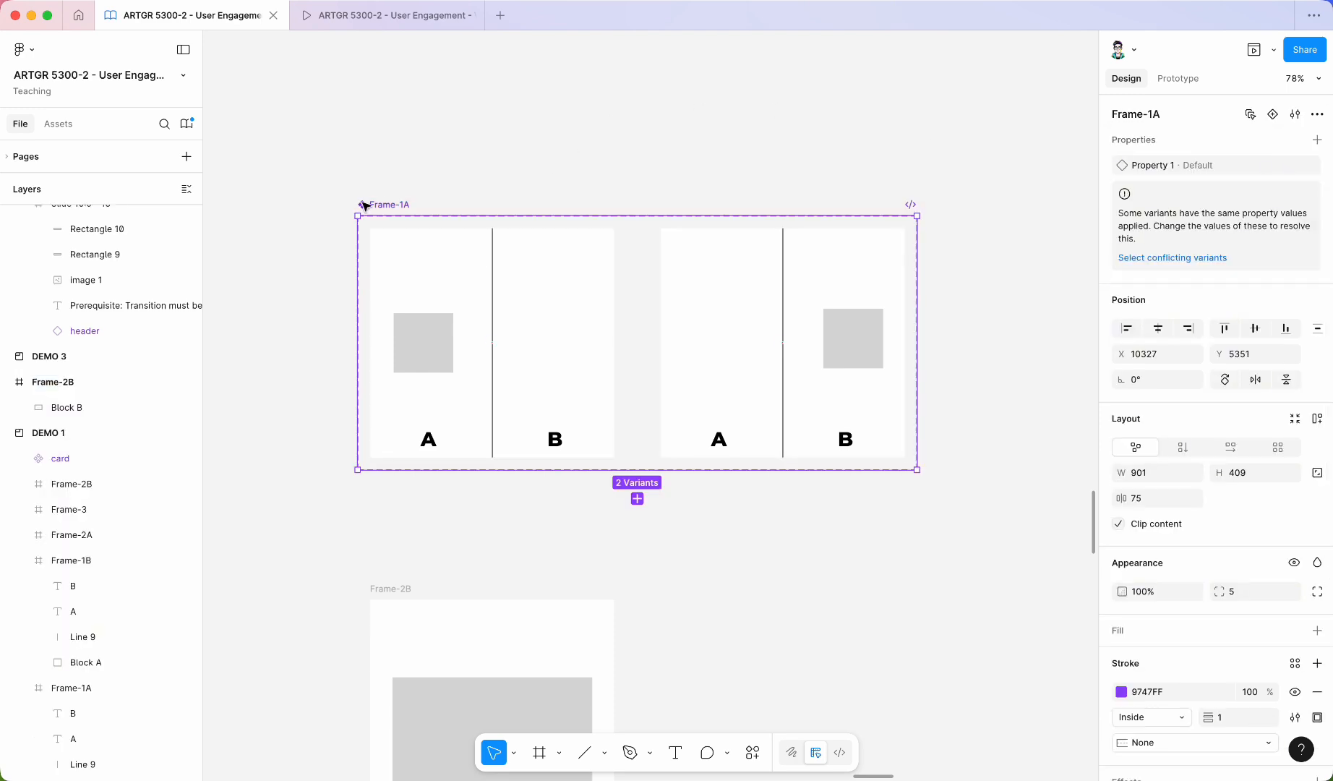
left_click_drag(386, 208, 382, 191)
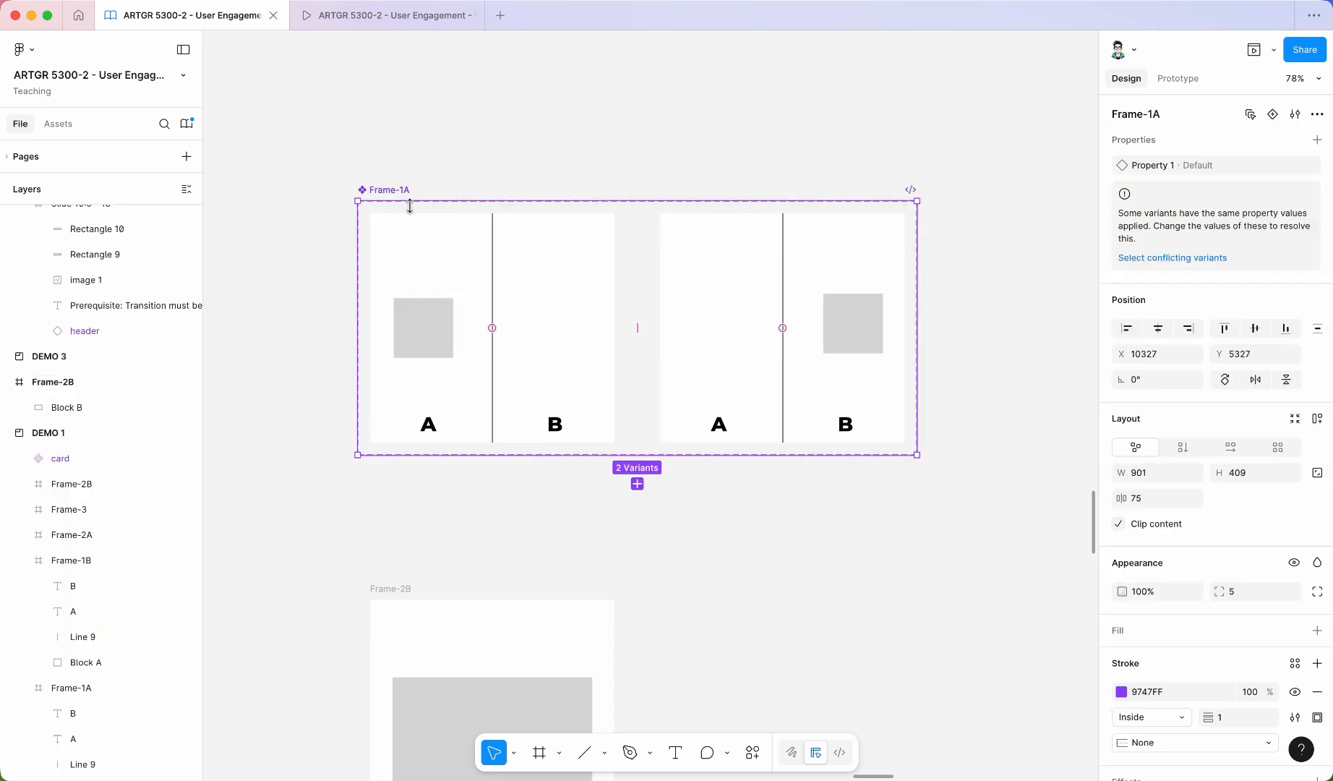
Collapse both Default variants of the Frame-1A component set in the layer list
scroll(15, 340, "up", 20)
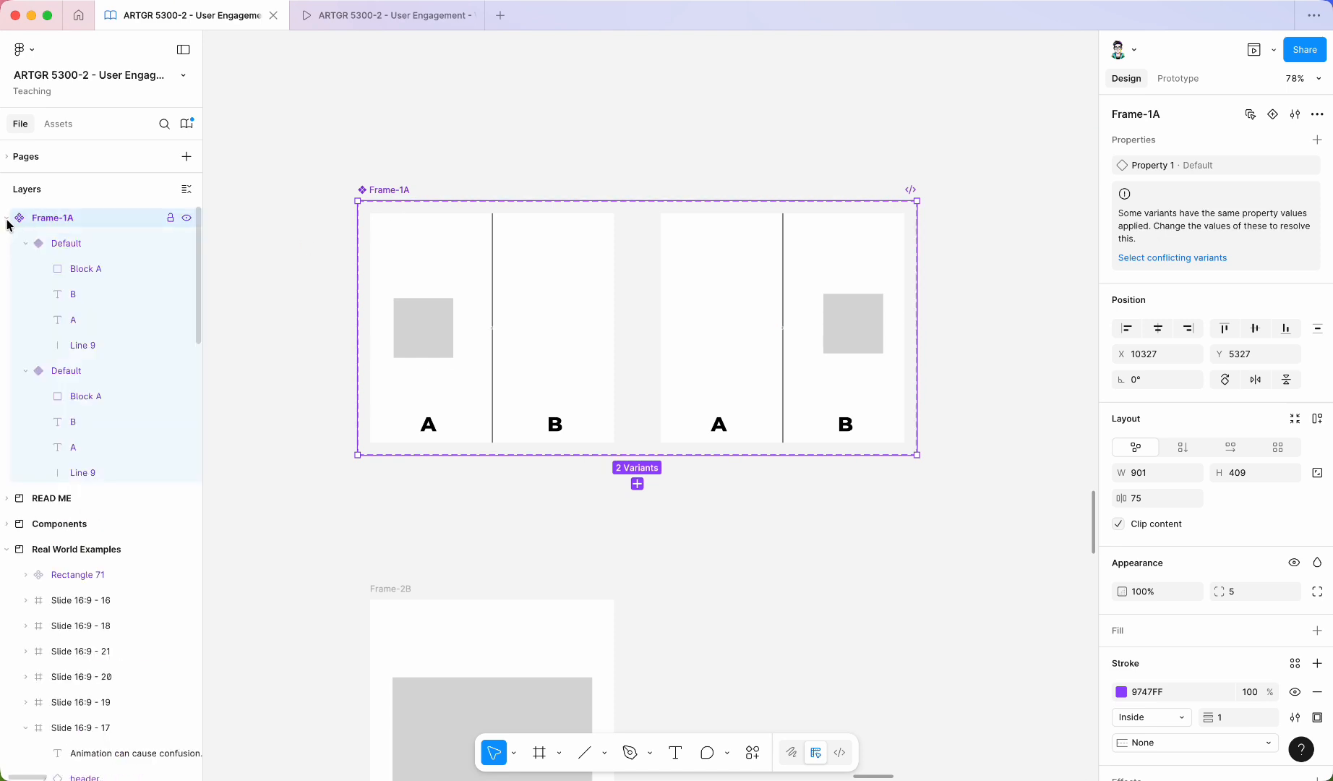
left_click(26, 243)
left_click(25, 268)
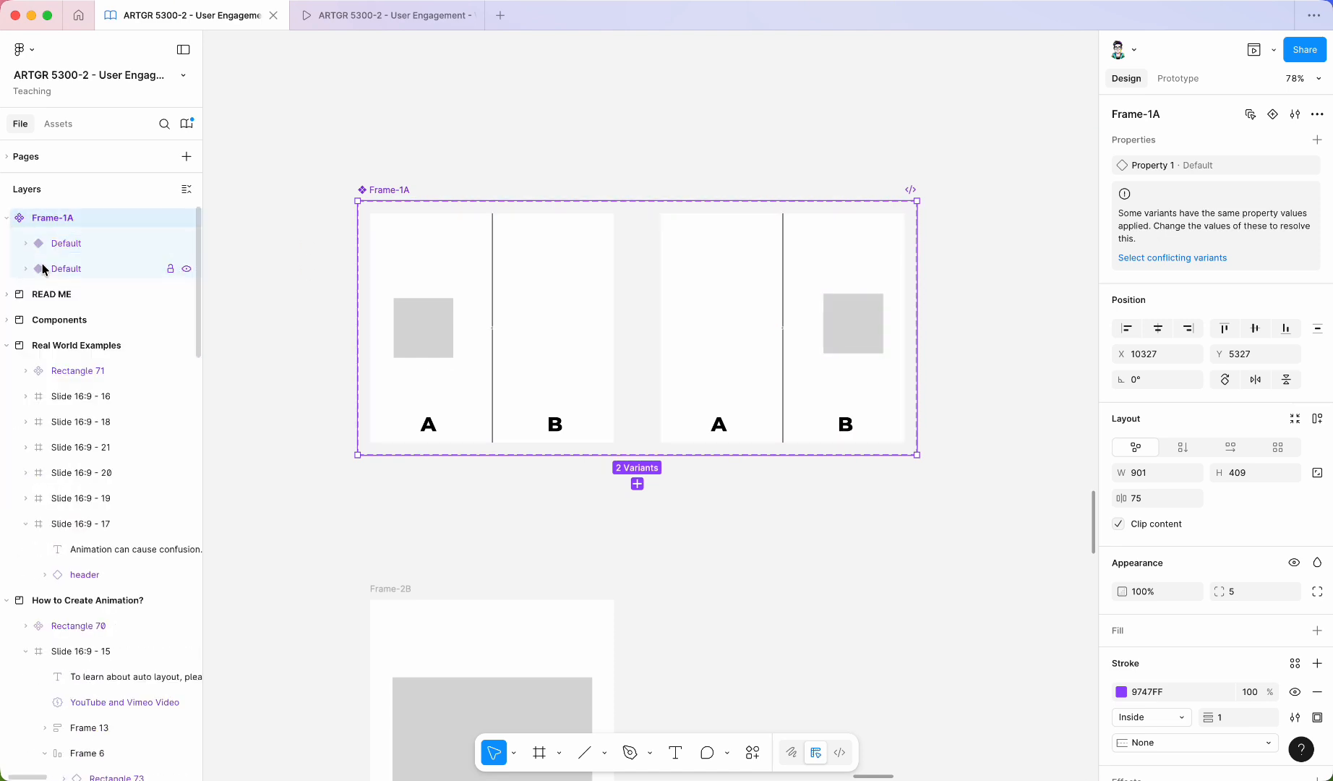
left_click(81, 268)
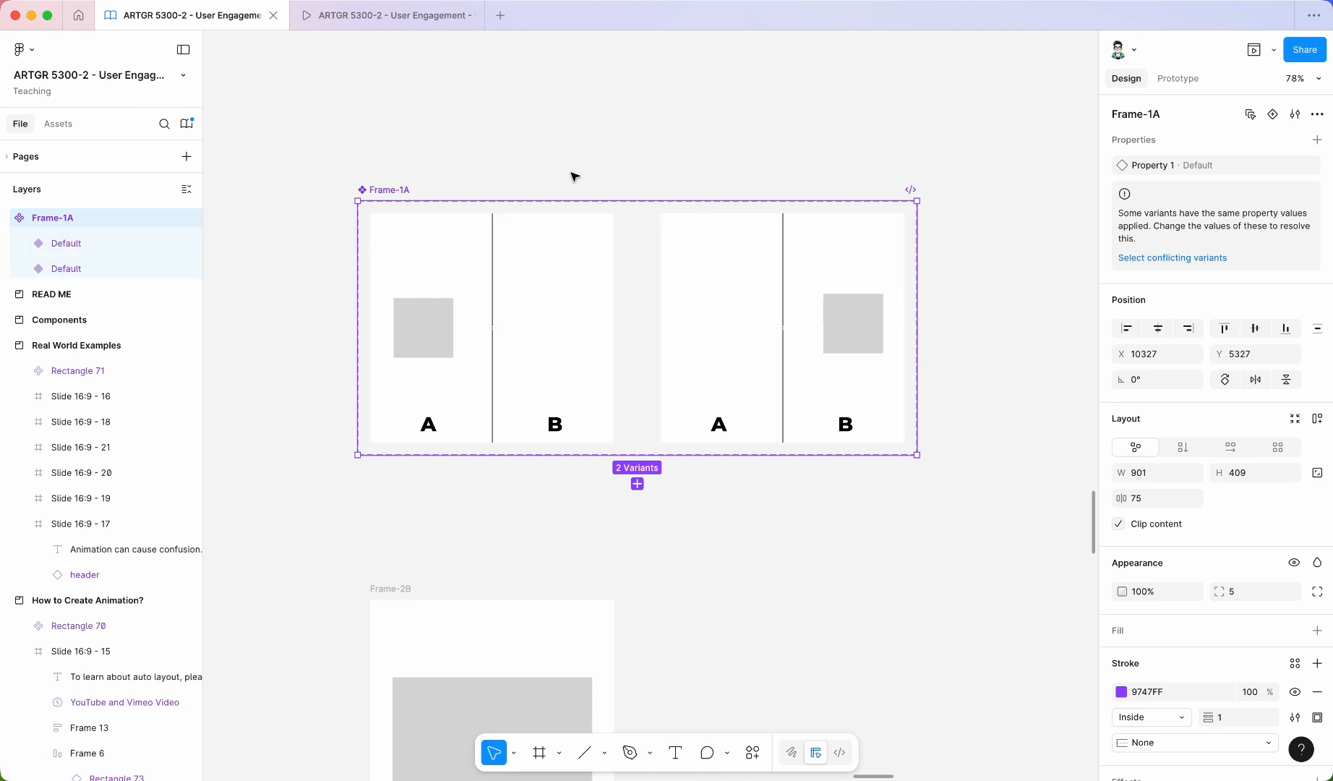
scroll(705, 214, "down", 5)
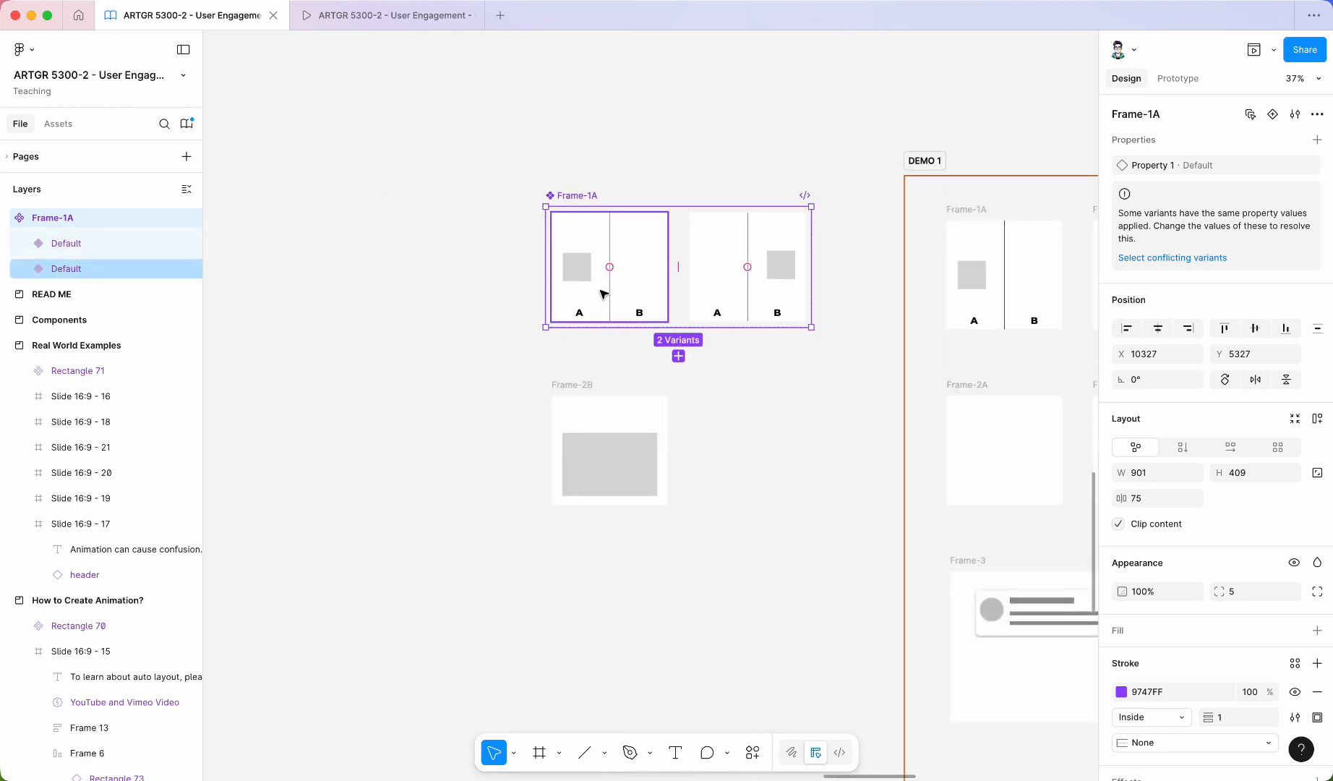